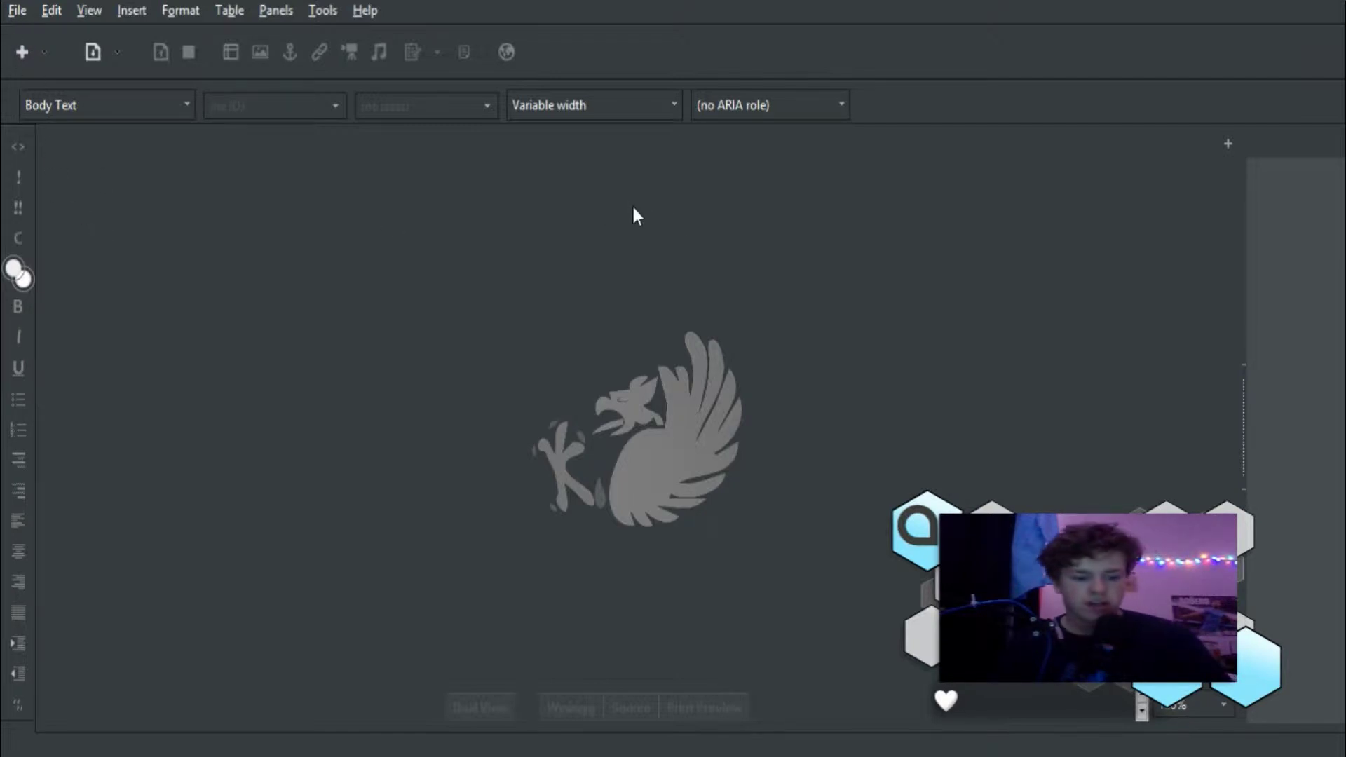
# Step: Create a new blank web page titled 'Artemis Tech Demo'
pyautogui.hotkey('ctrl', 'n')
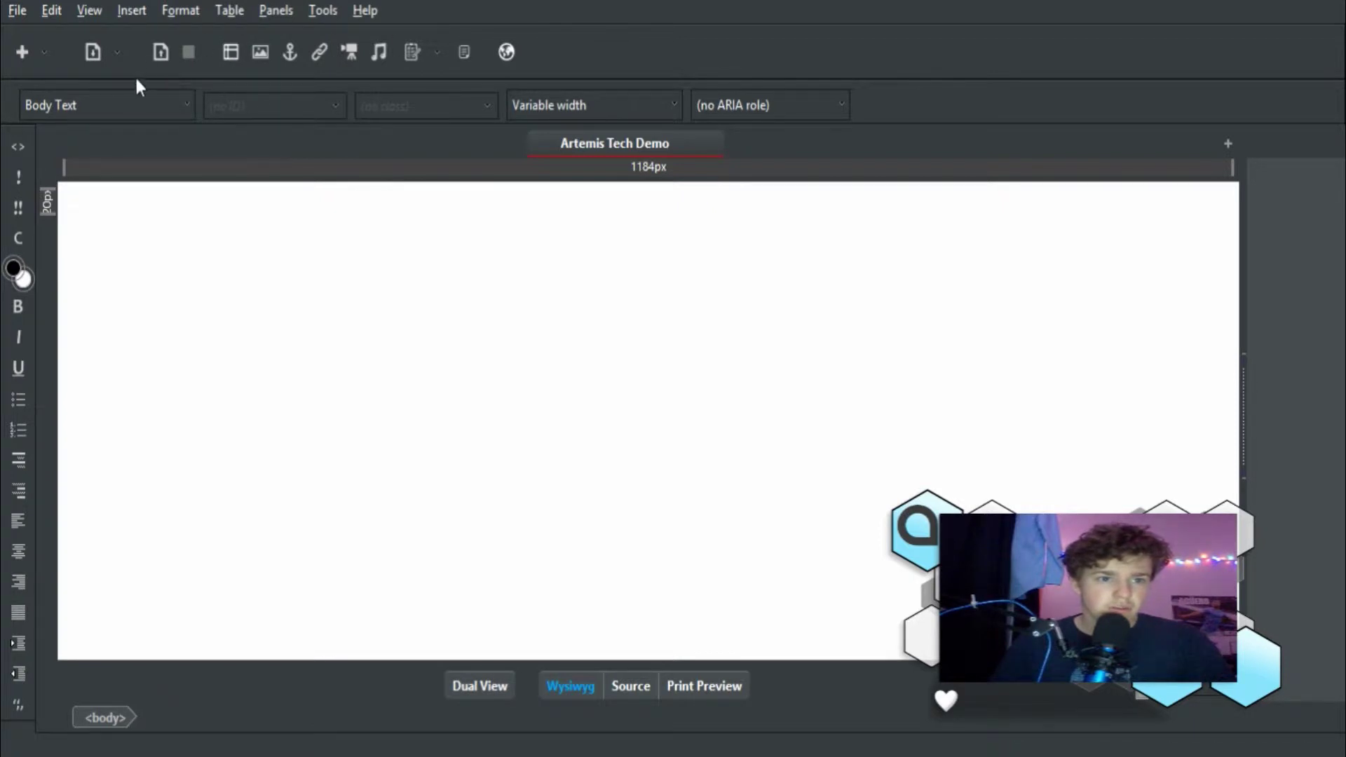
# Step: Save the still-empty Artemis Tech Demo page to a file
pyautogui.click(392, 304)
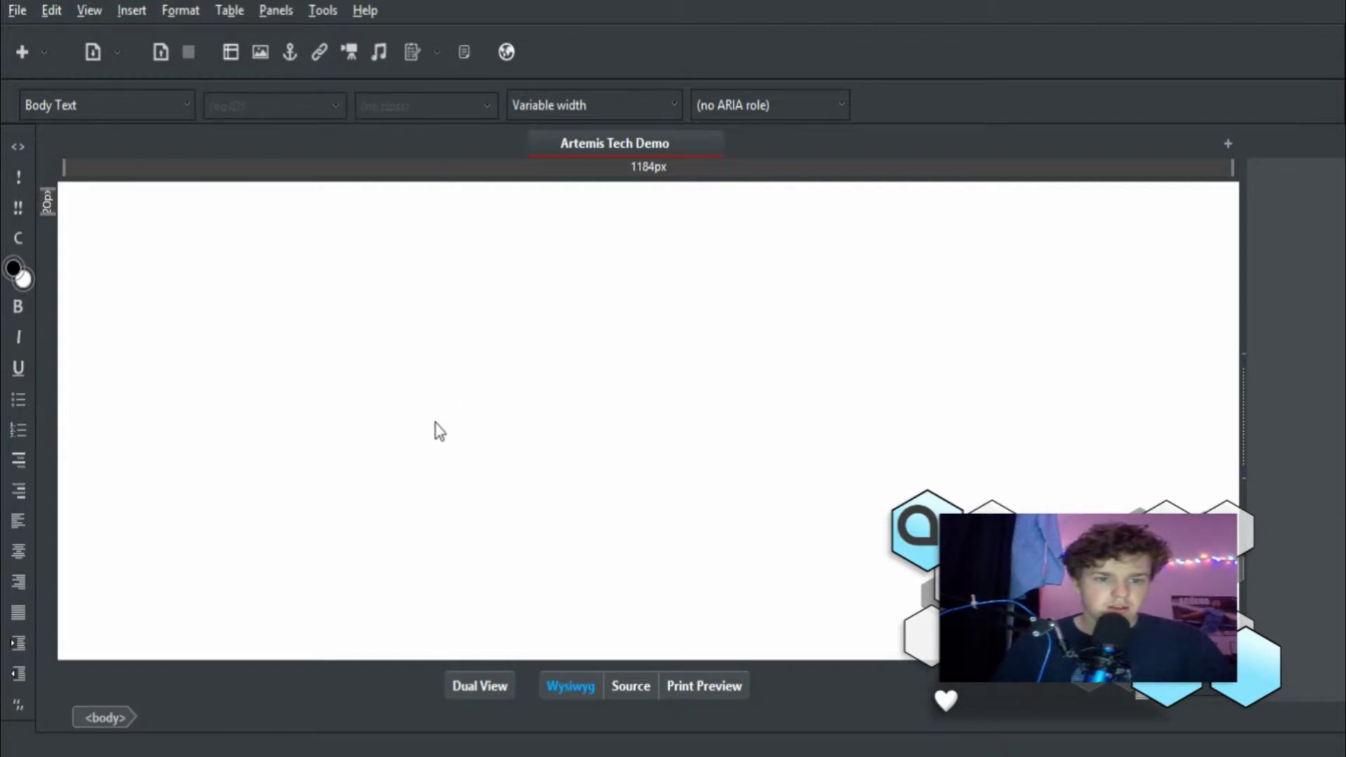
pyautogui.hotkey('ctrl', 's')
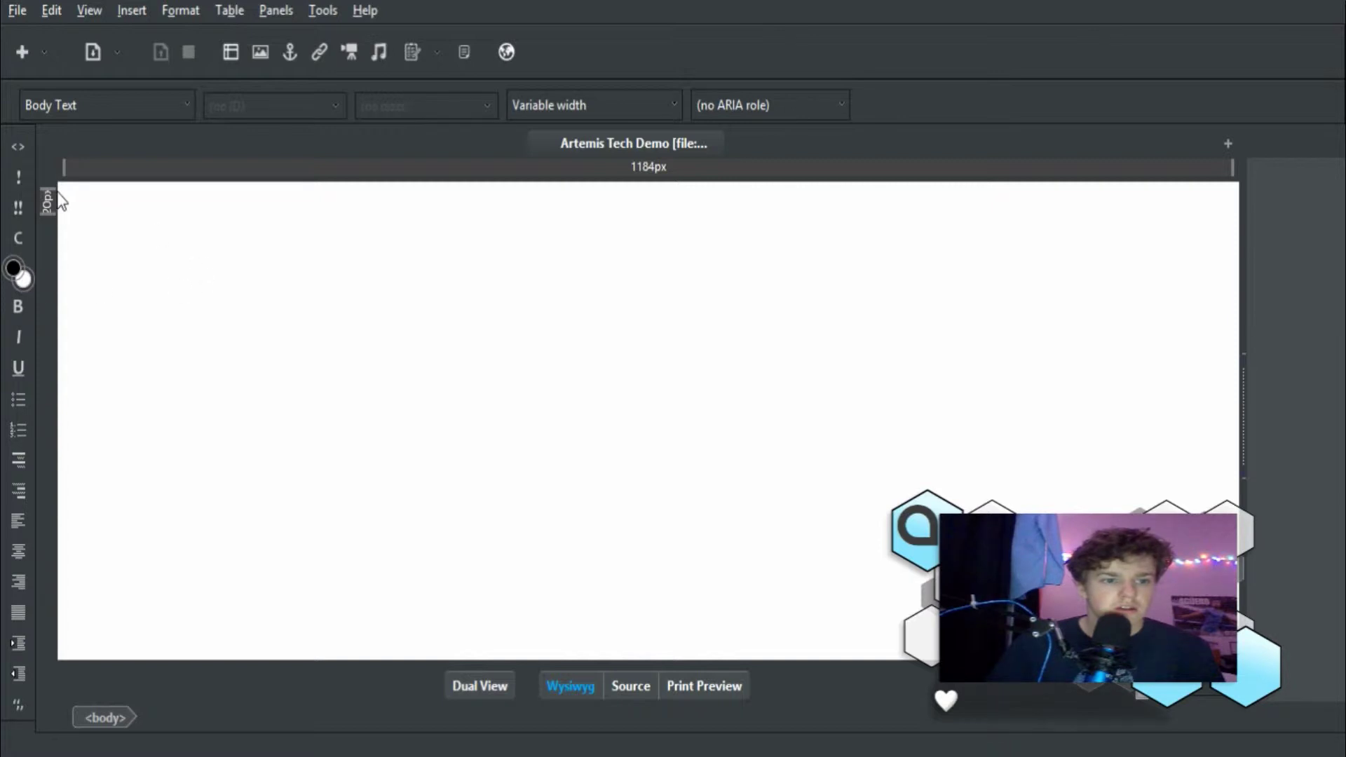
# Step: Add an 'Artemis Gaming' paragraph and check its HTML in the Source view
pyautogui.click(483, 6)
pyautogui.click(524, 287)
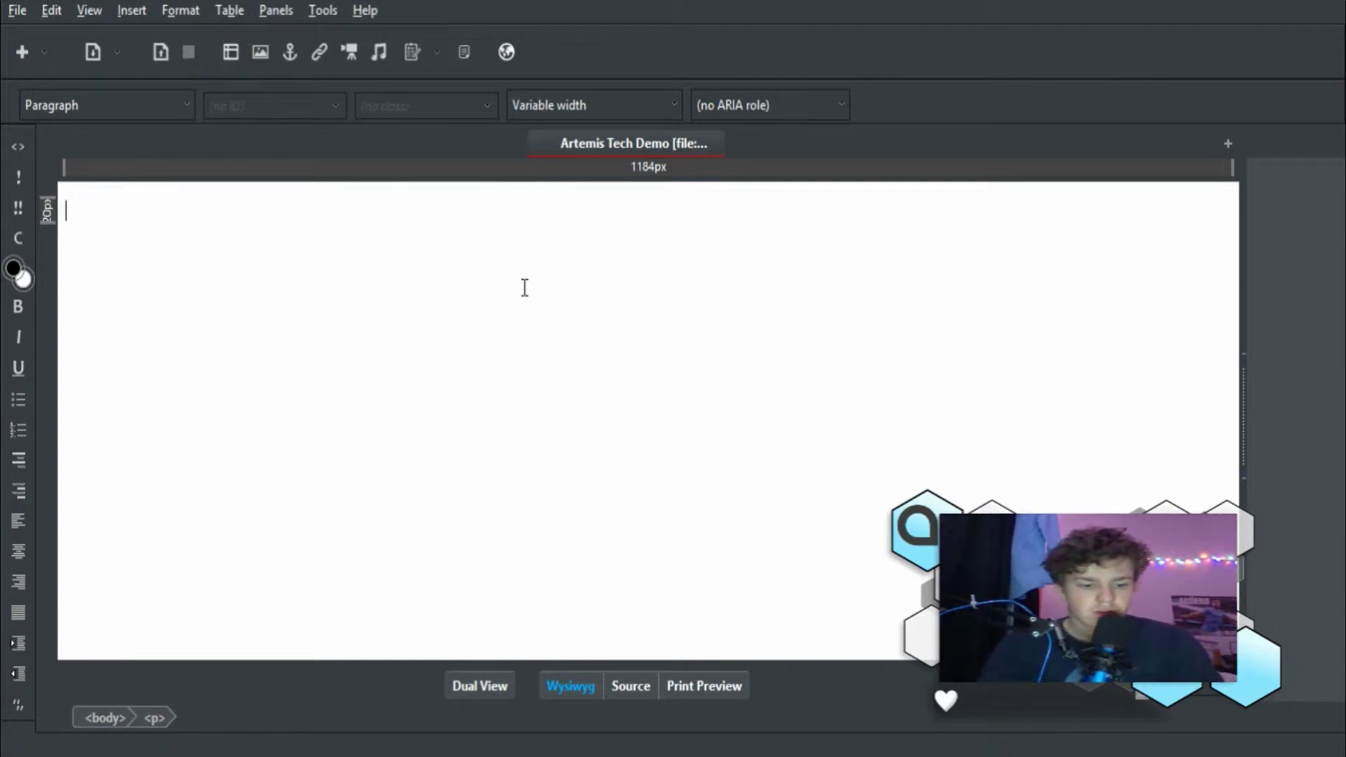
pyautogui.write('Art')
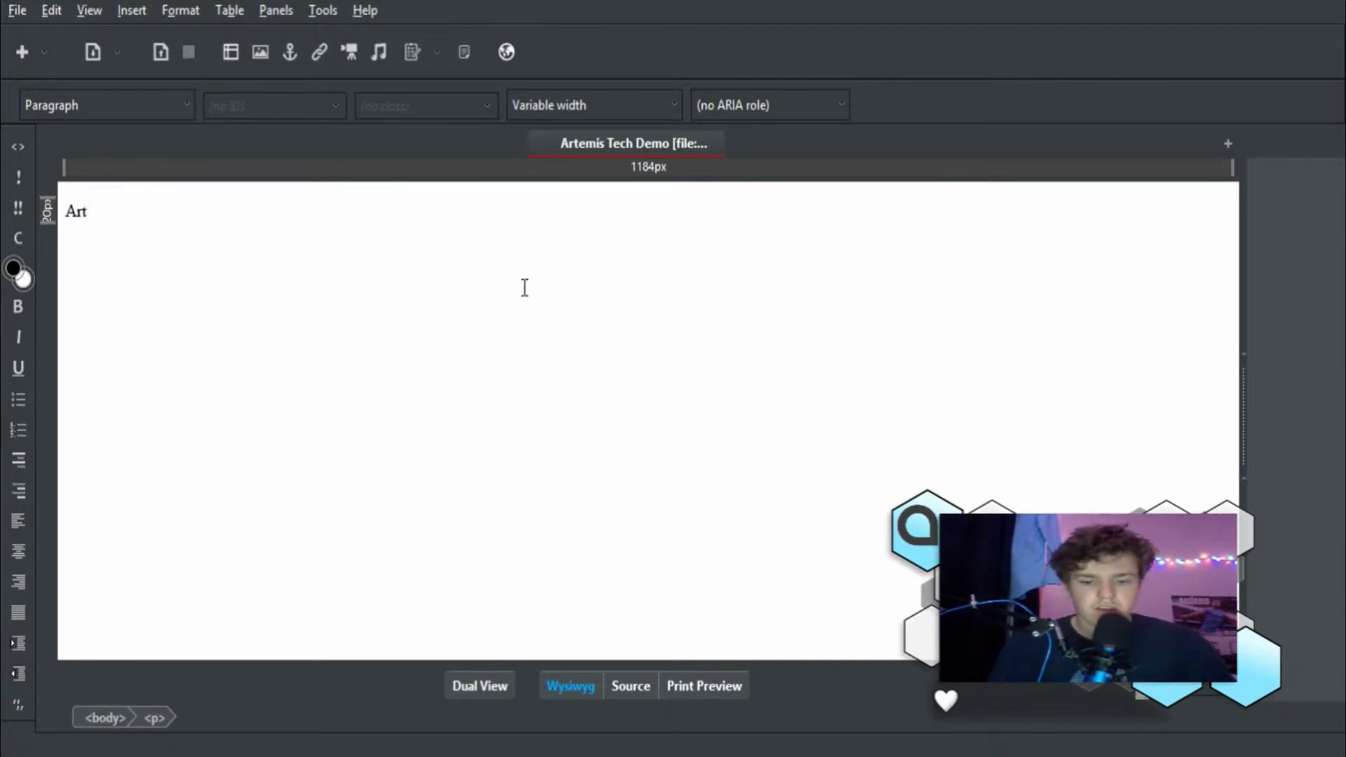
pyautogui.write('emis ')
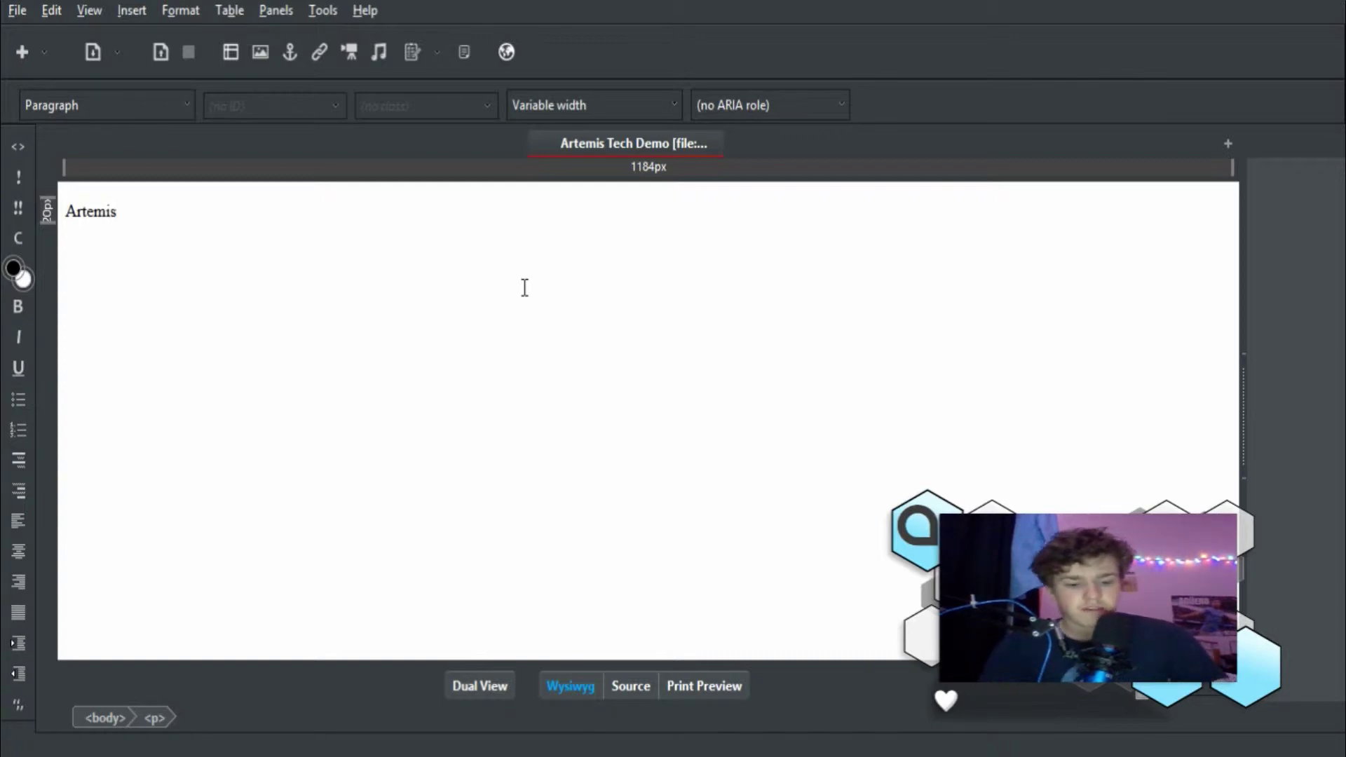
pyautogui.write('Gaming')
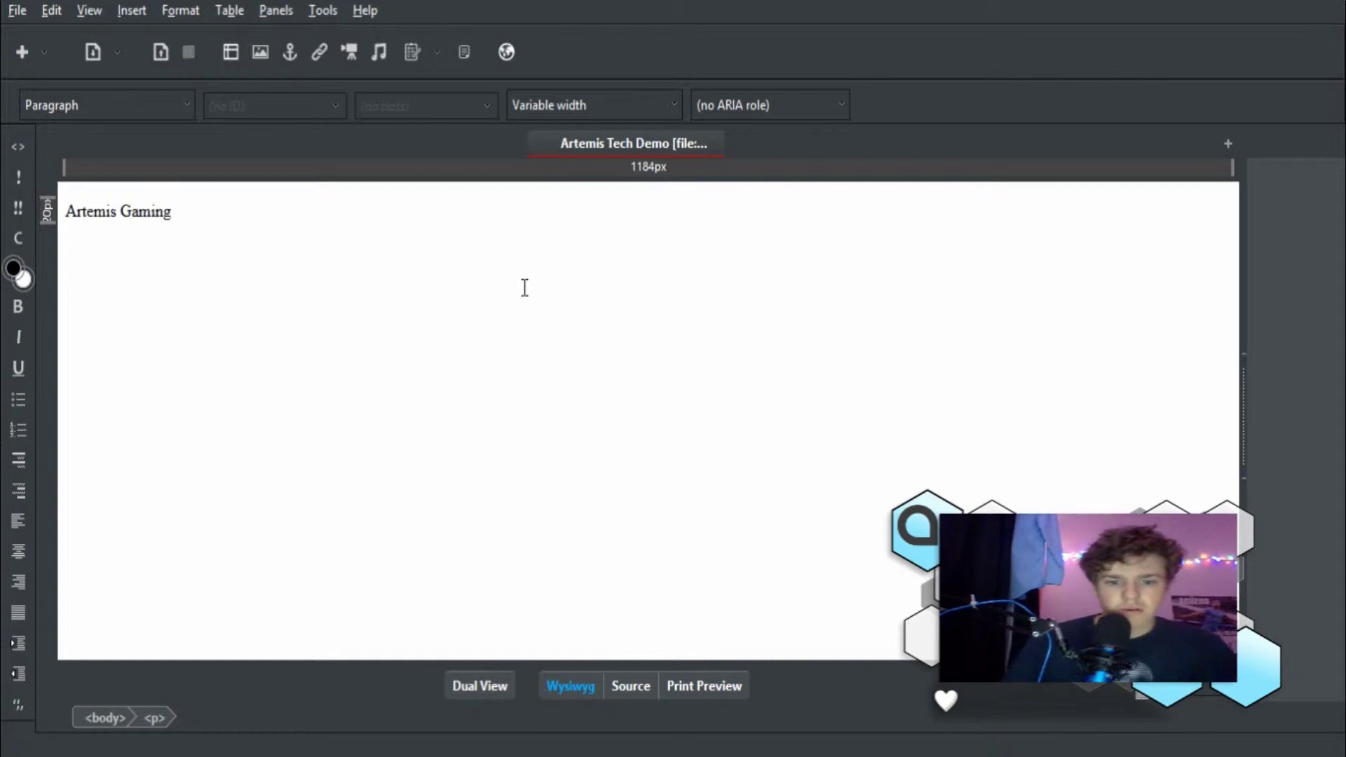
pyautogui.click(631, 687)
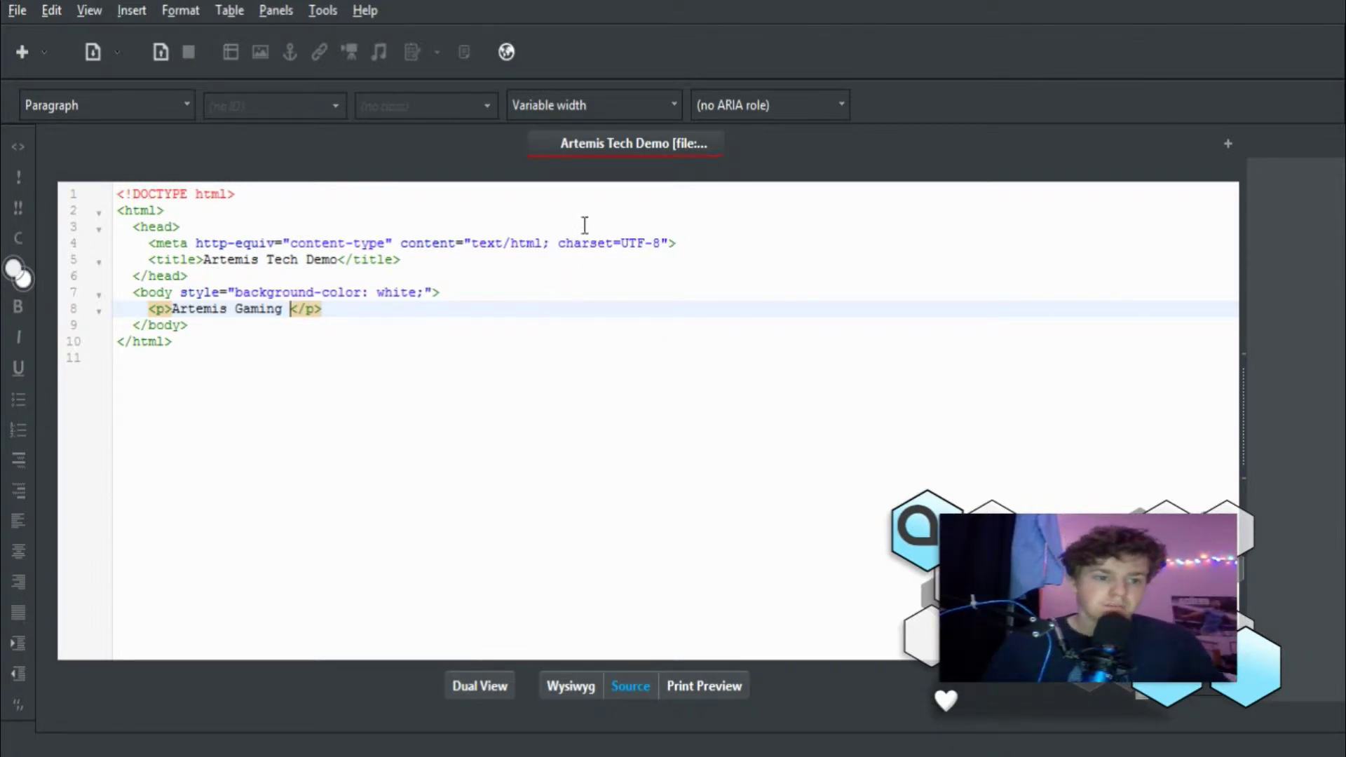
pyautogui.click(571, 684)
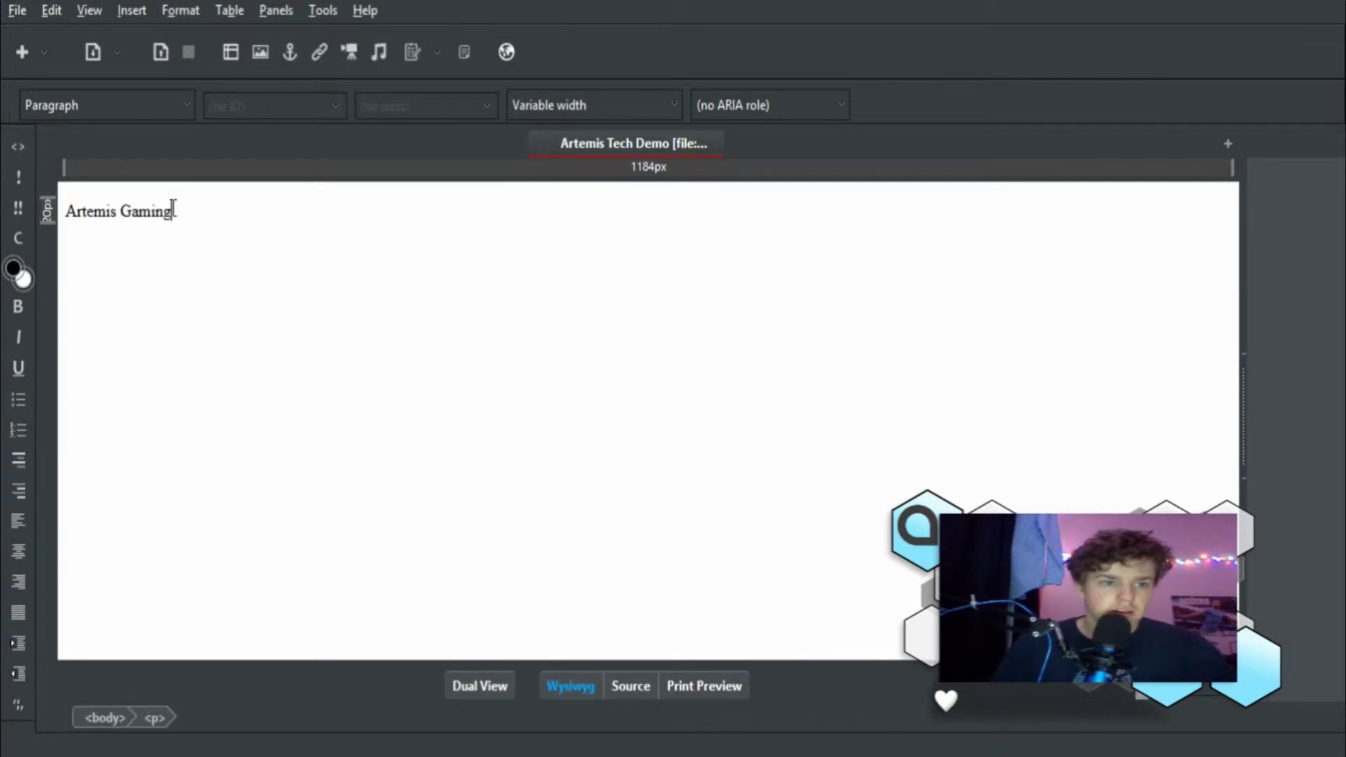
# Step: Make 'Artemis Gaming' a bold, centred Heading 1 and begin retyping it as 'Artemis Tech Demo'
pyautogui.moveTo(174, 210); pyautogui.dragTo(47, 211)
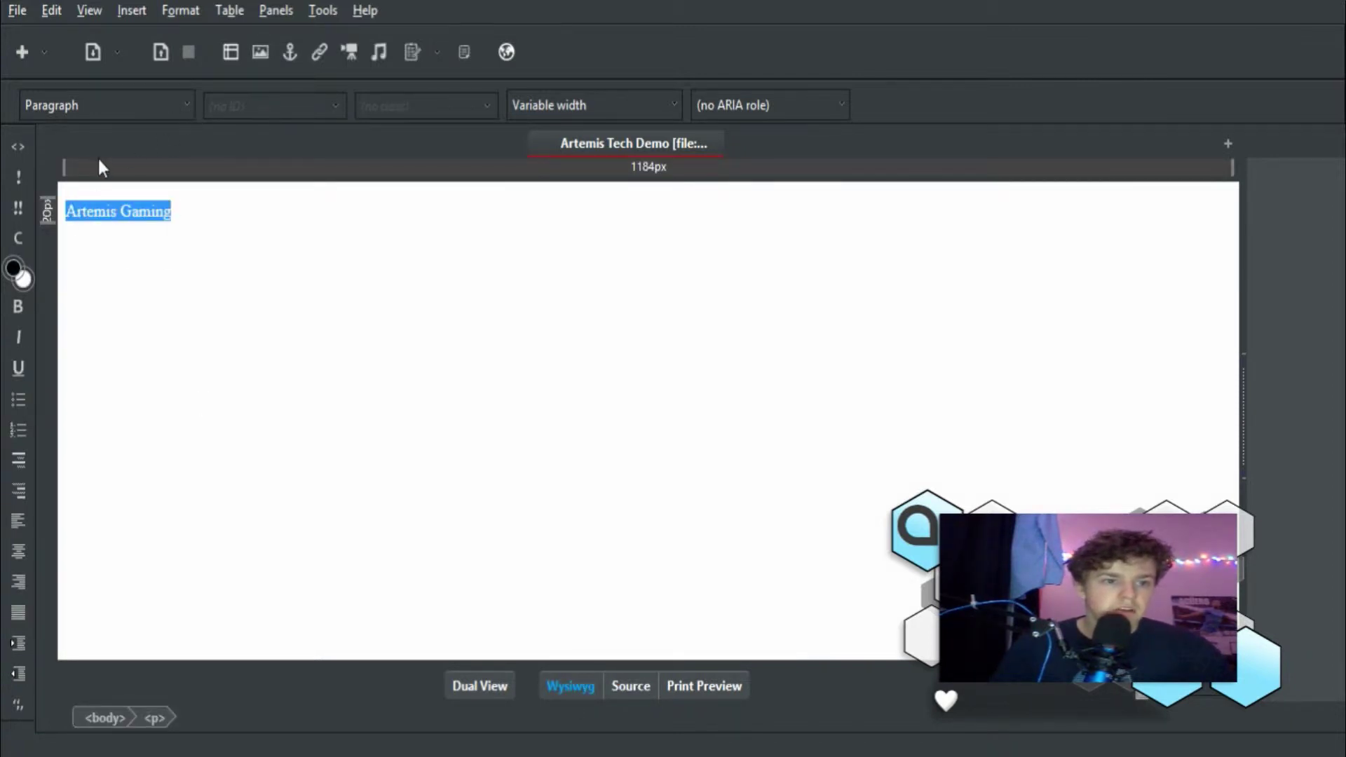
pyautogui.hotkey('ctrl', '1')
pyautogui.click(70, 225)
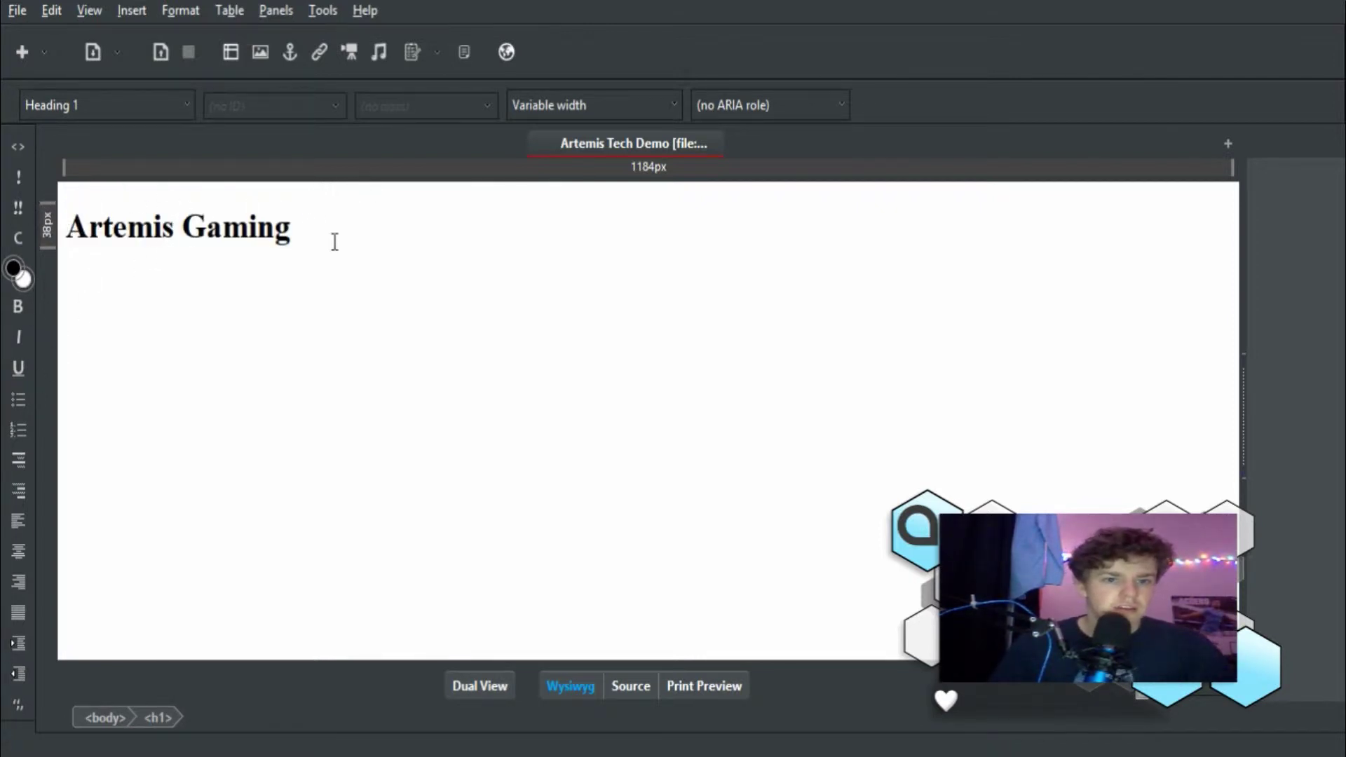
pyautogui.moveTo(67, 226); pyautogui.dragTo(350, 229)
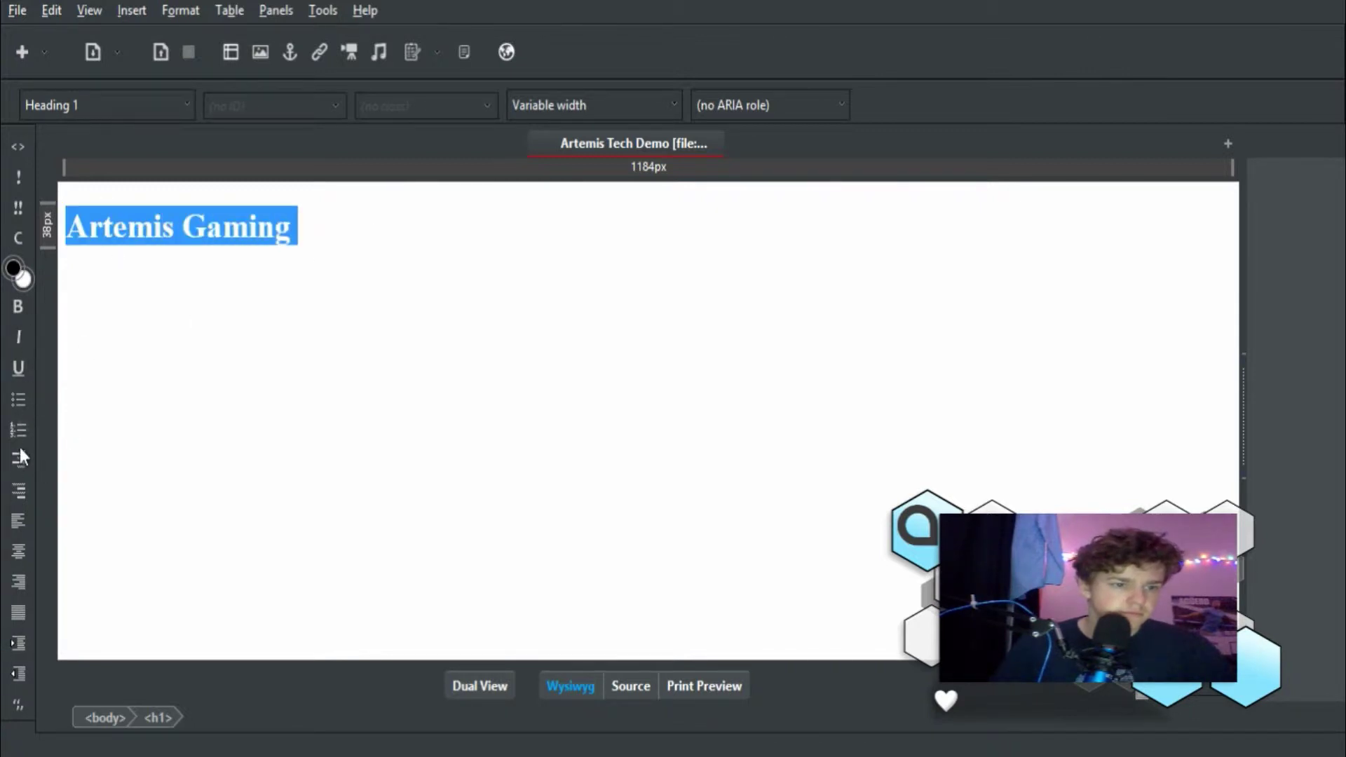
pyautogui.click(18, 306)
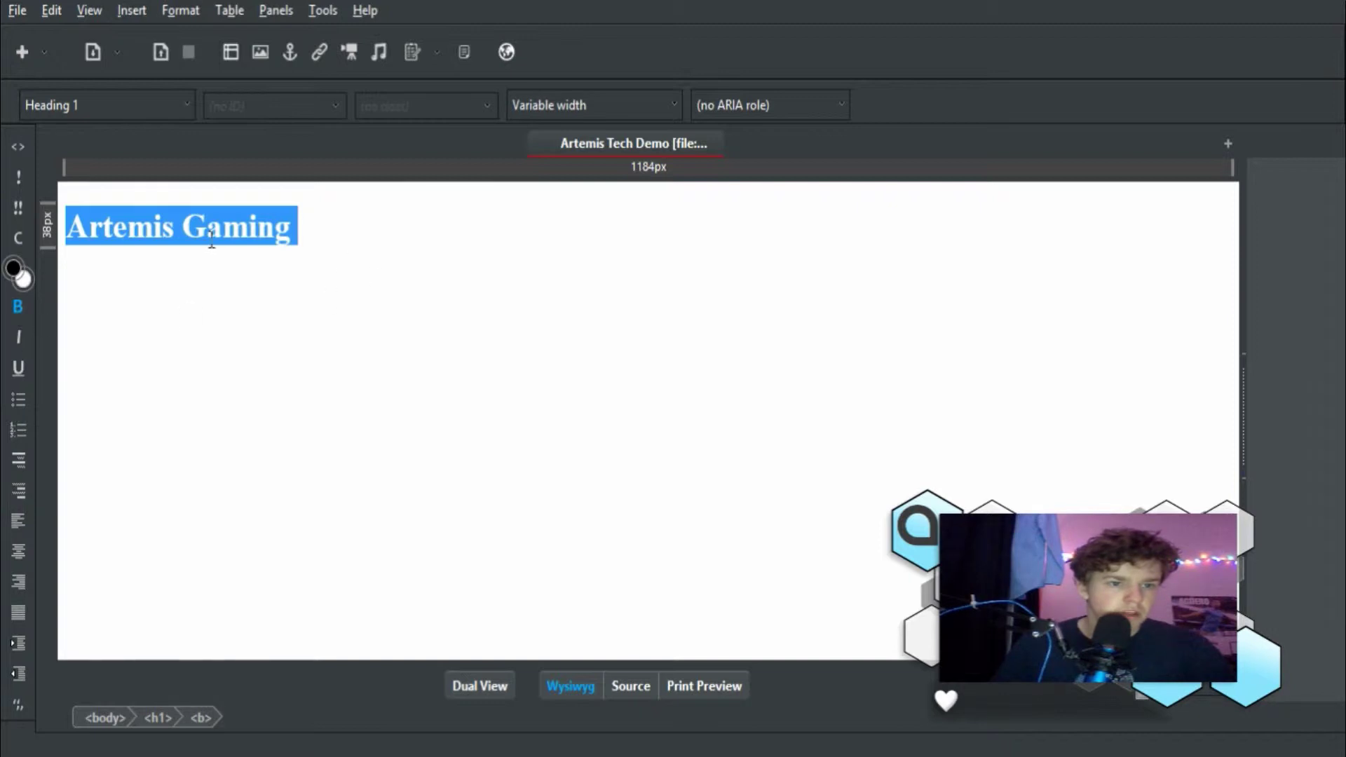
pyautogui.click(17, 551)
pyautogui.click(807, 375)
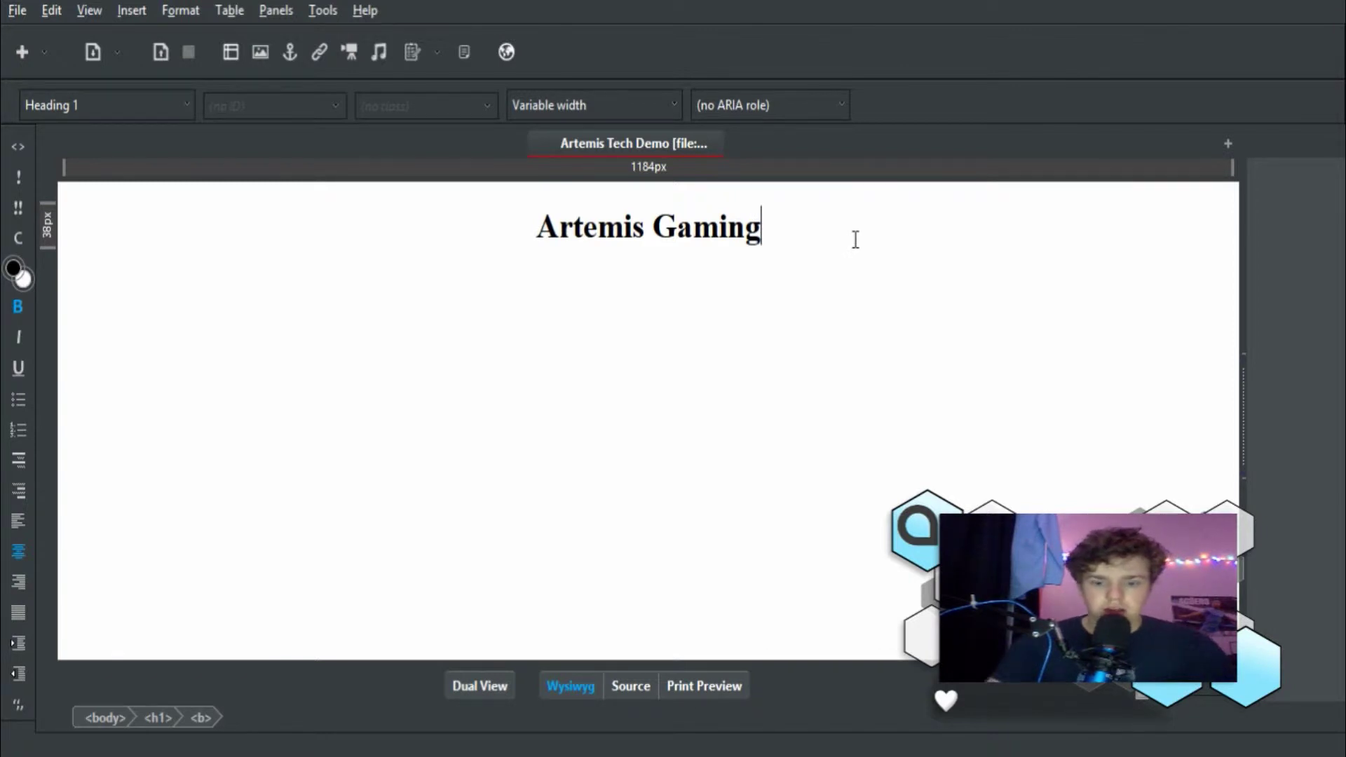
pyautogui.press('BackSpace')
pyautogui.press('BackSpace')
pyautogui.press('BackSpace')
pyautogui.press('BackSpace')
pyautogui.press('BackSpace')
pyautogui.press('BackSpace')
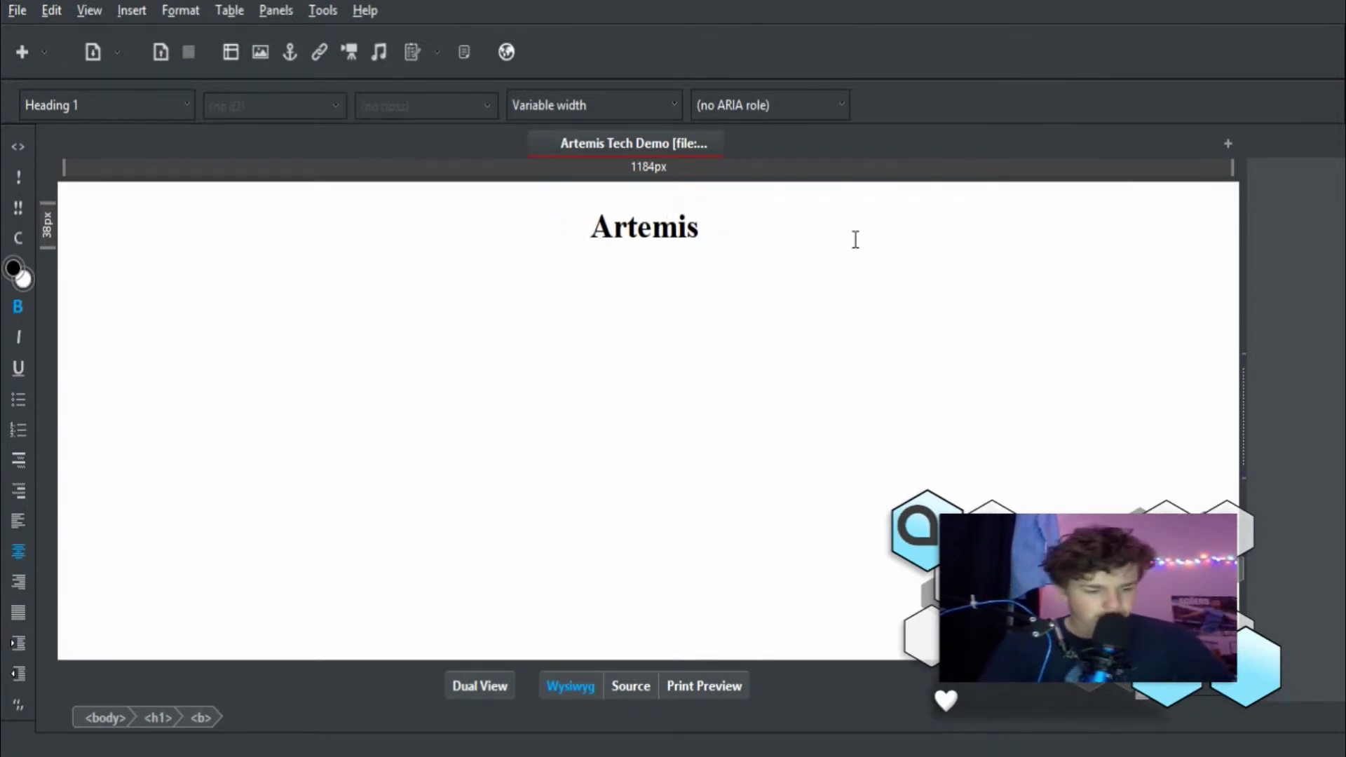
pyautogui.write(' Tech')
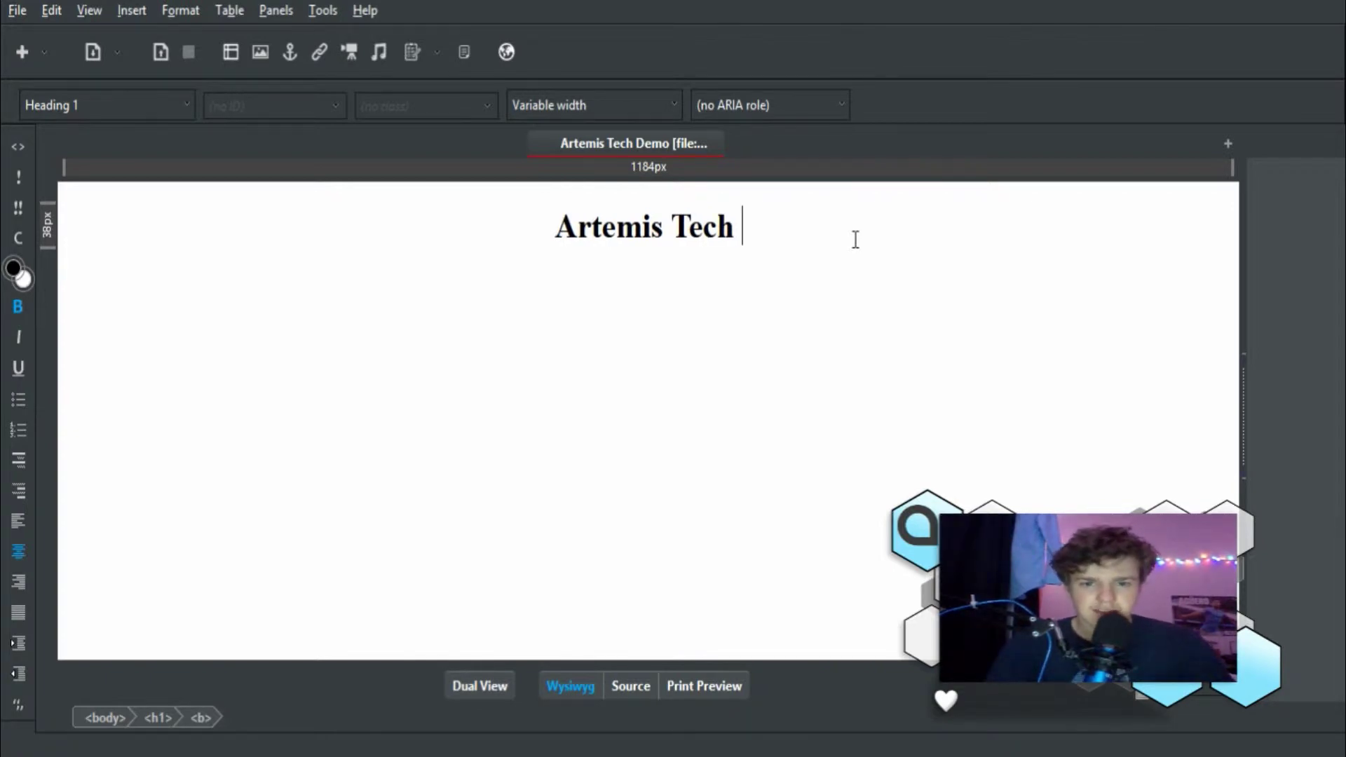
pyautogui.write(' Demi')
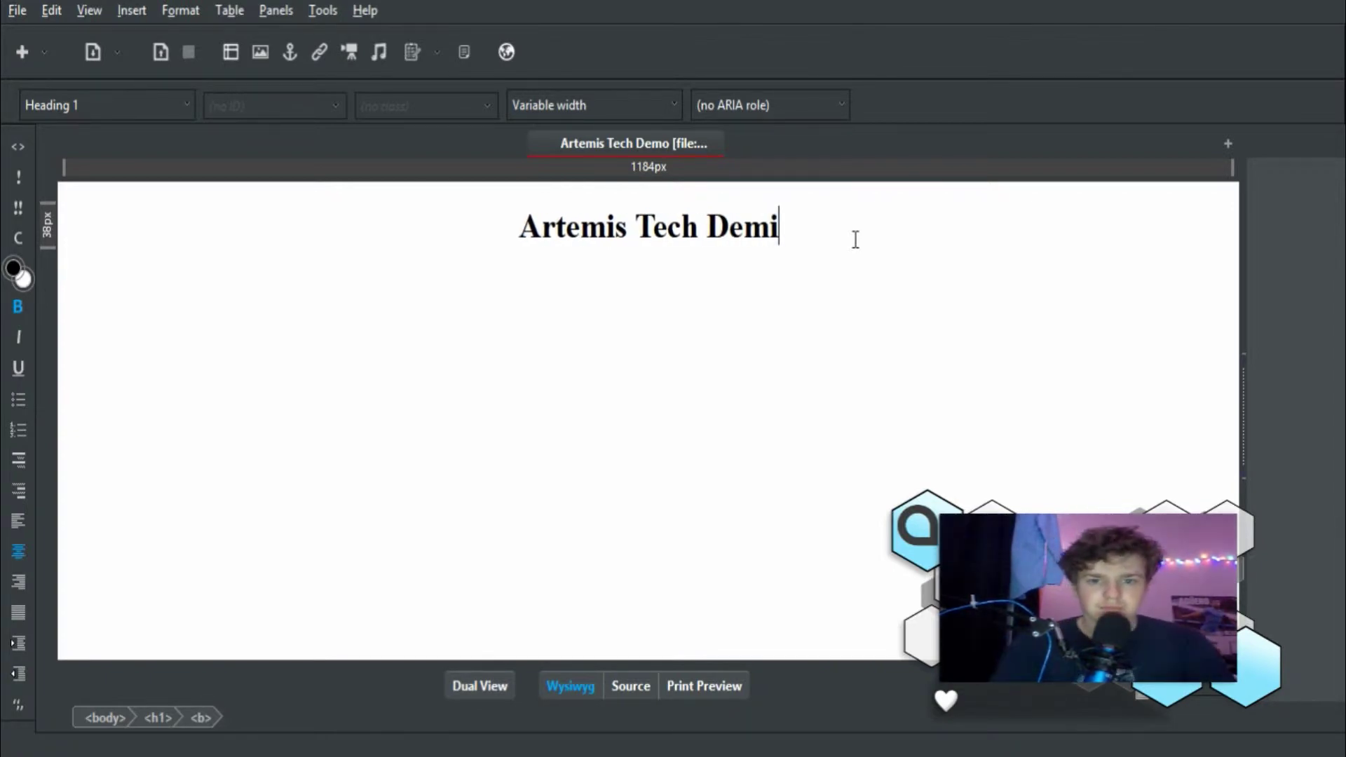
pyautogui.press('BackSpace')
pyautogui.write('o')
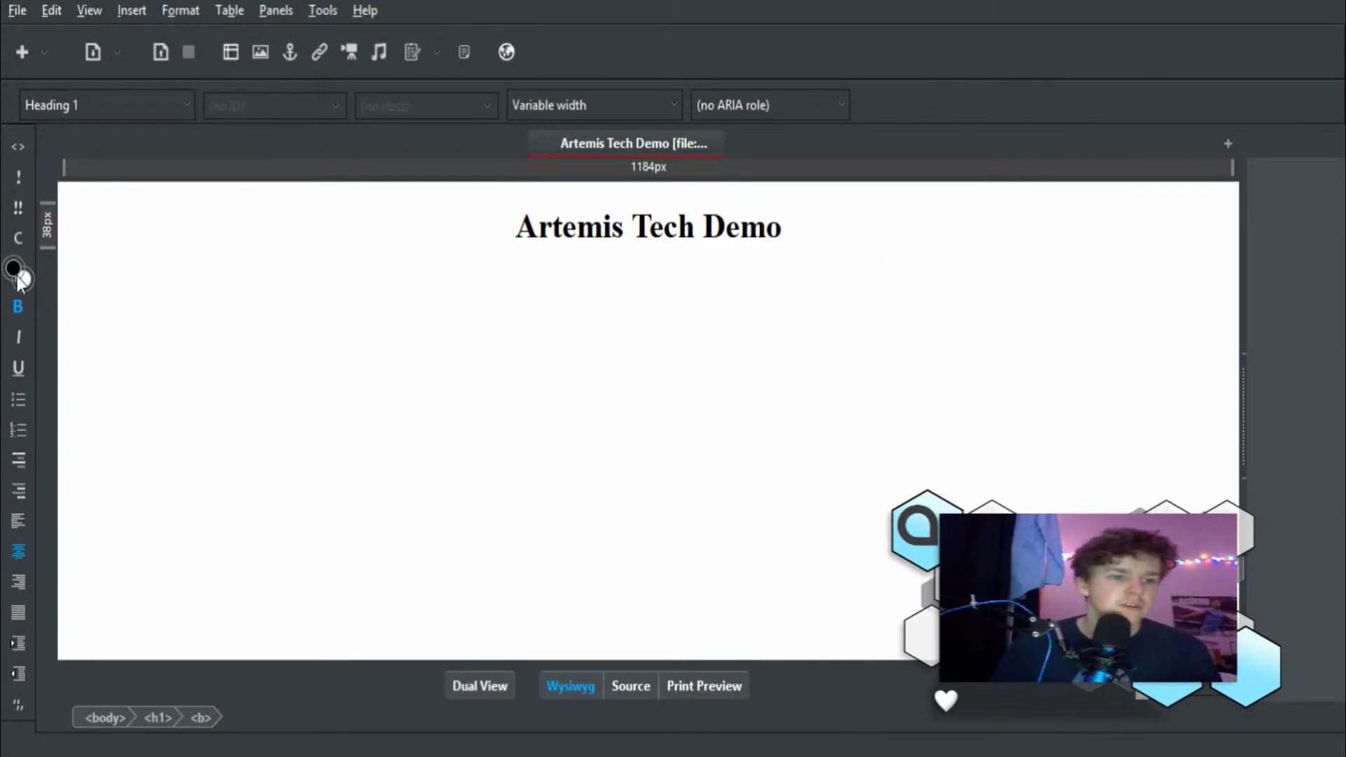
# Step: Colour the Artemis Tech Demo heading orange on a black background
pyautogui.moveTo(783, 228); pyautogui.dragTo(518, 234)
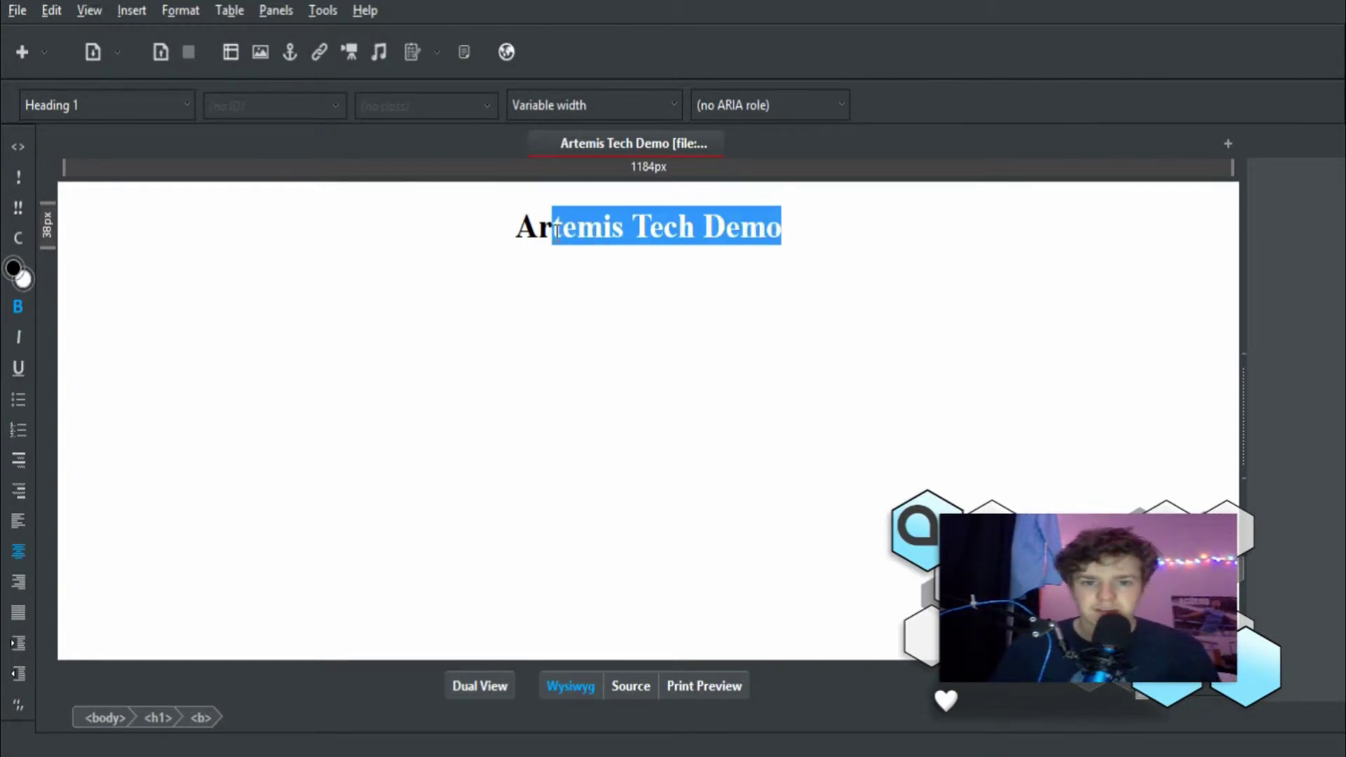
pyautogui.click(14, 272)
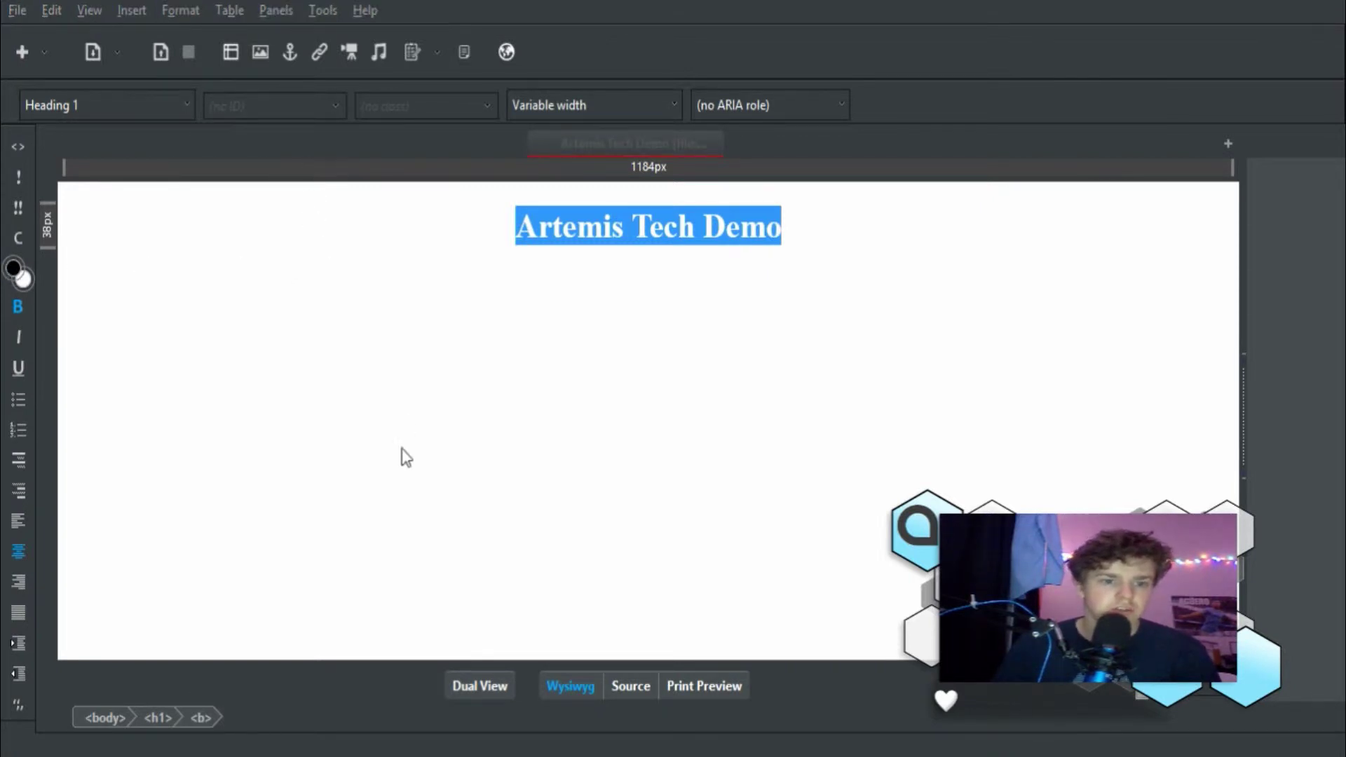
pyautogui.press('Return')
pyautogui.click(800, 267)
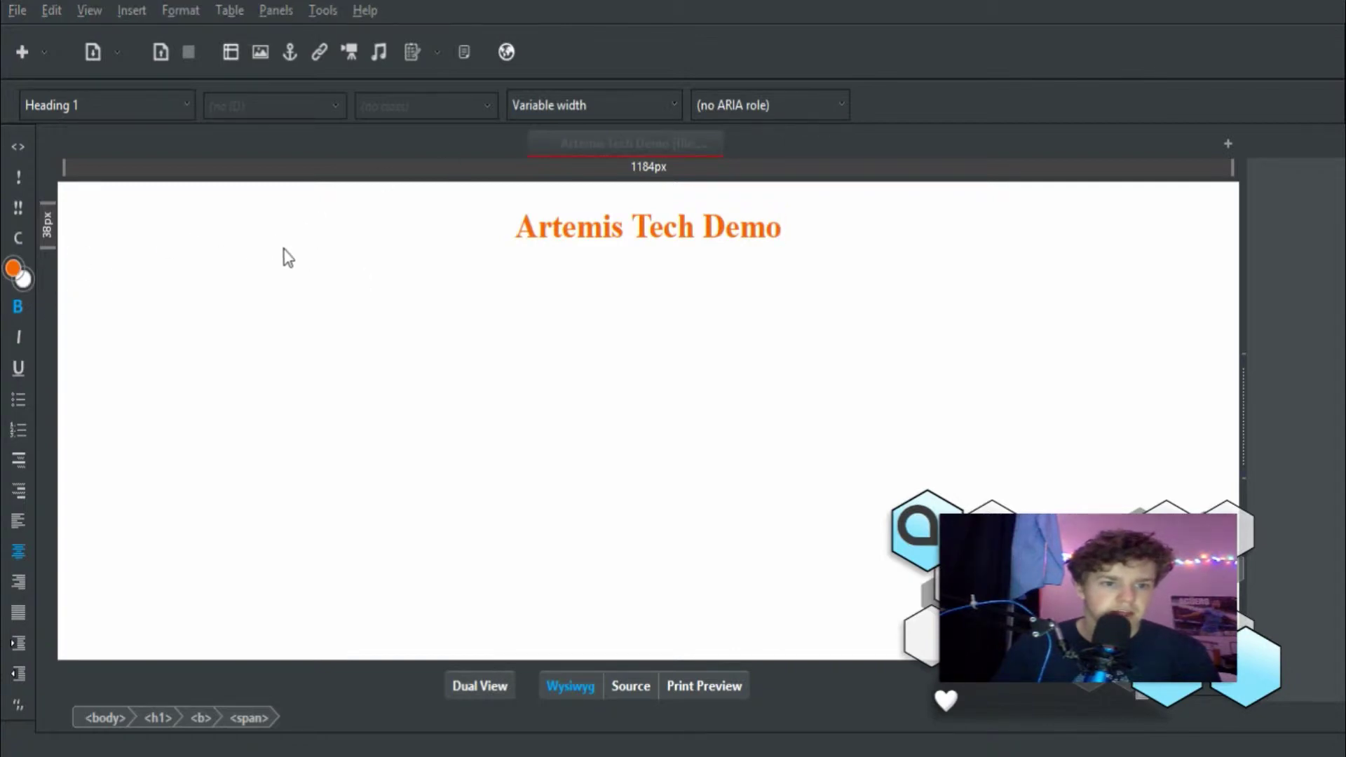
pyautogui.press('Return')
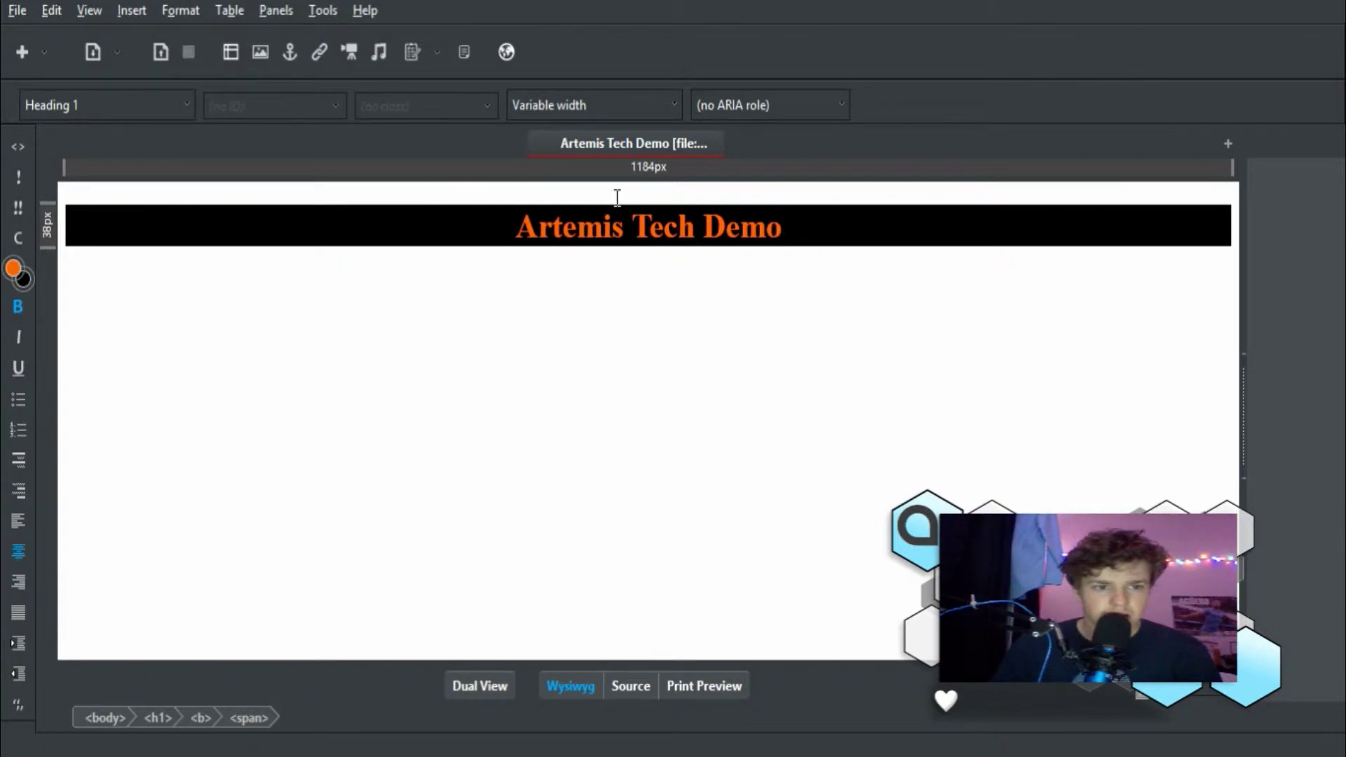
# Step: Add an empty paragraph below the heading, try a black background on it, then undo
pyautogui.press('Home')
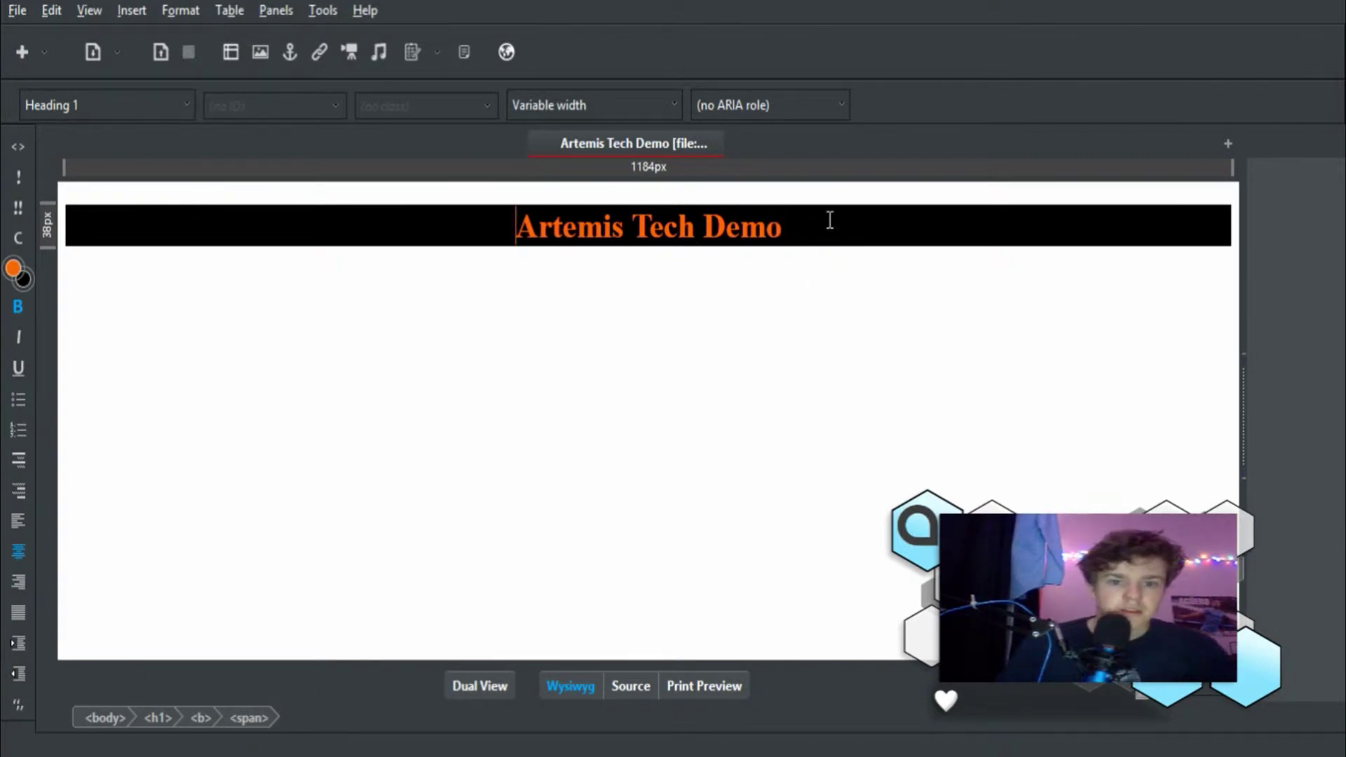
pyautogui.press('End')
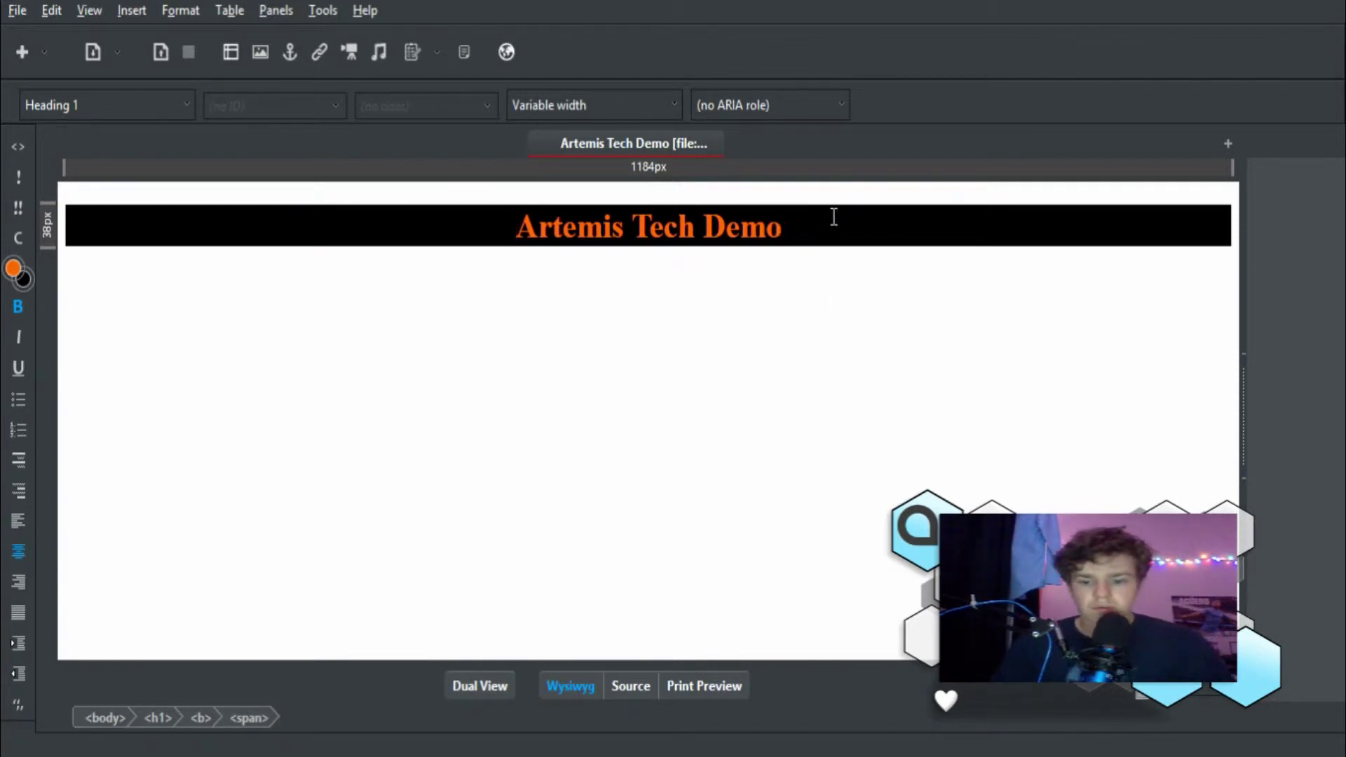
pyautogui.press('Return')
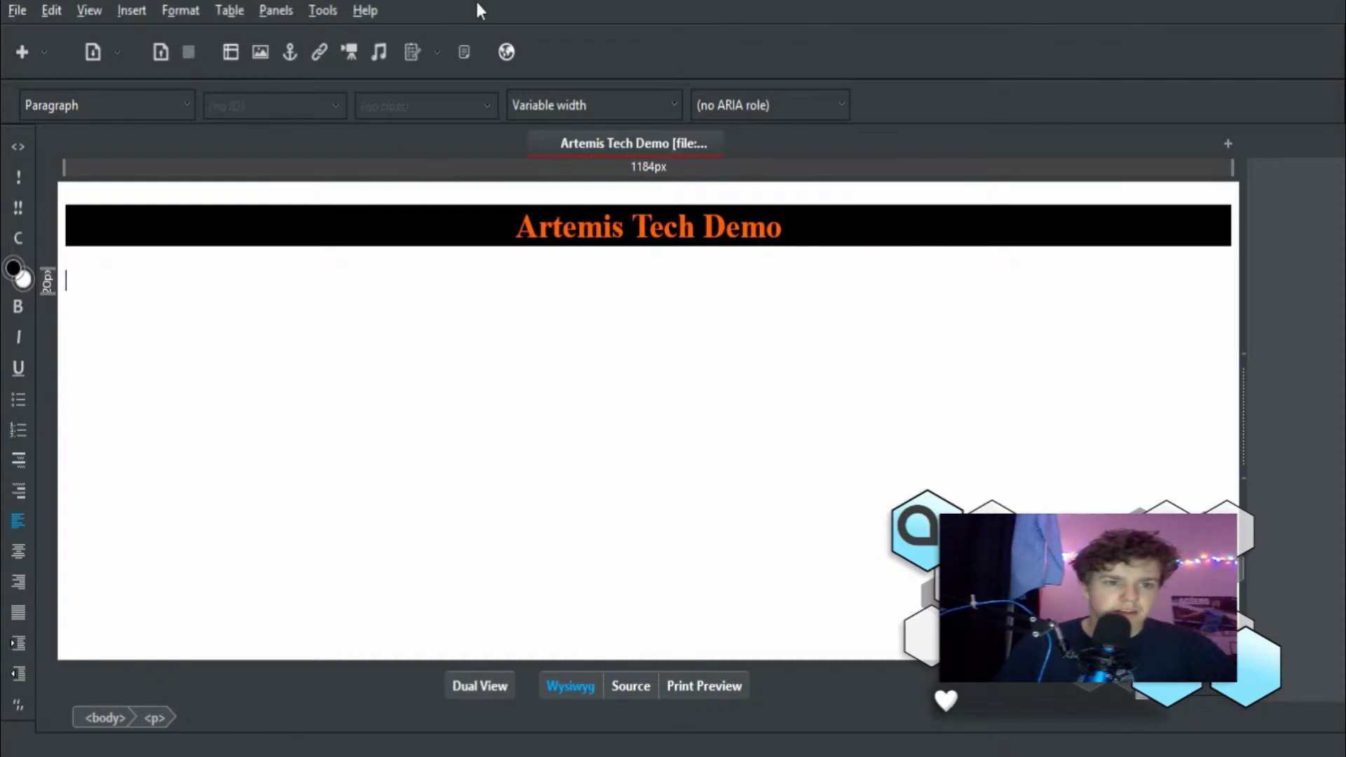
pyautogui.click(24, 283)
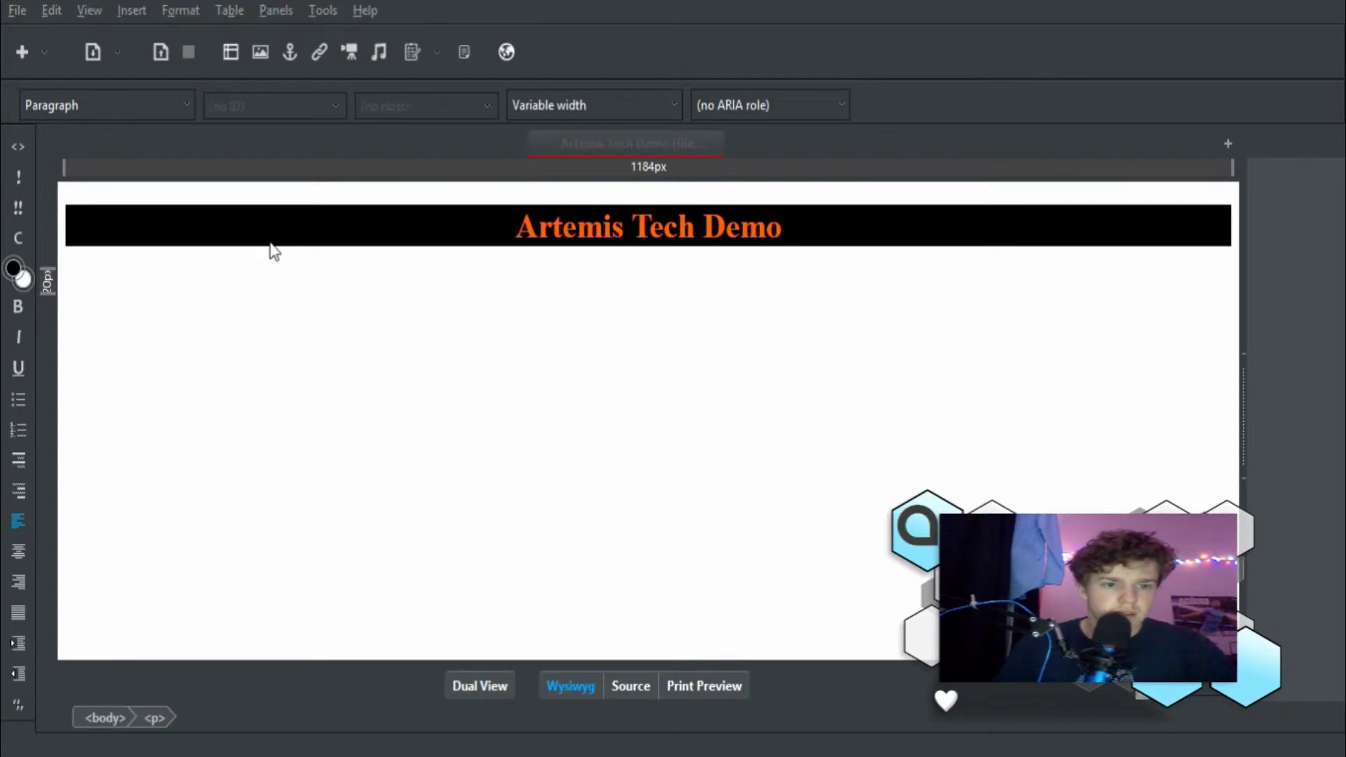
pyautogui.press('Return')
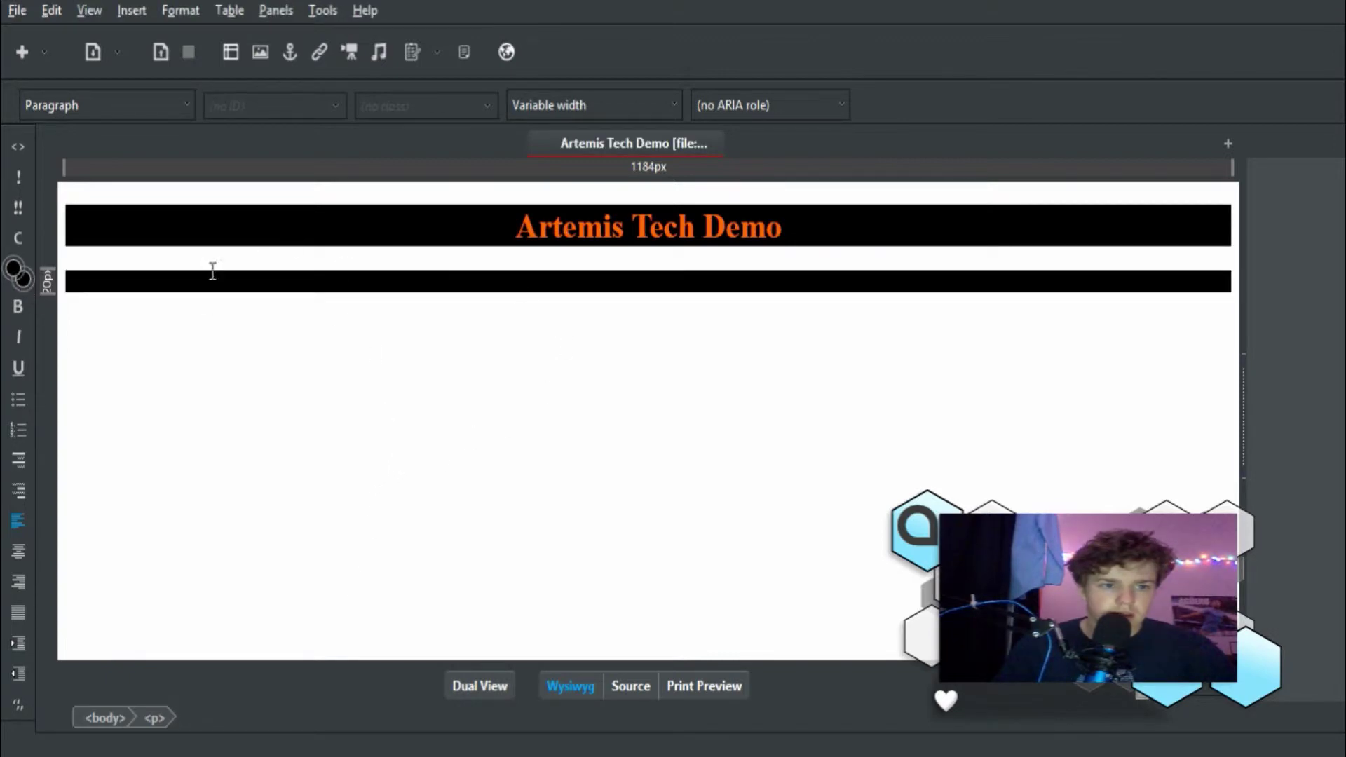
pyautogui.hotkey('ctrl', 'z')
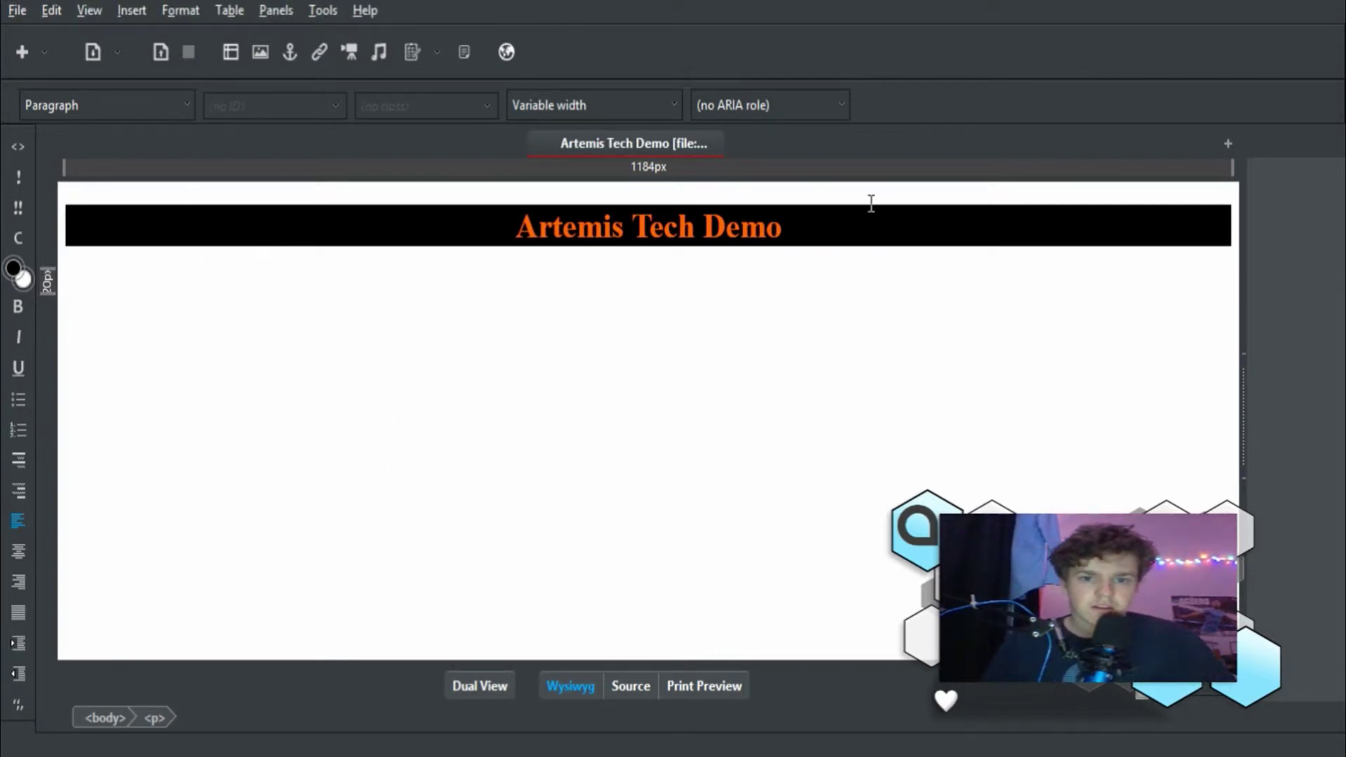
# Step: Remove the heading entirely and make the whole page background black
pyautogui.moveTo(796, 222); pyautogui.dragTo(67, 226)
pyautogui.press('Delete')
pyautogui.press('Delete')
pyautogui.press('Return')
pyautogui.hotkey('ctrl', 'z')
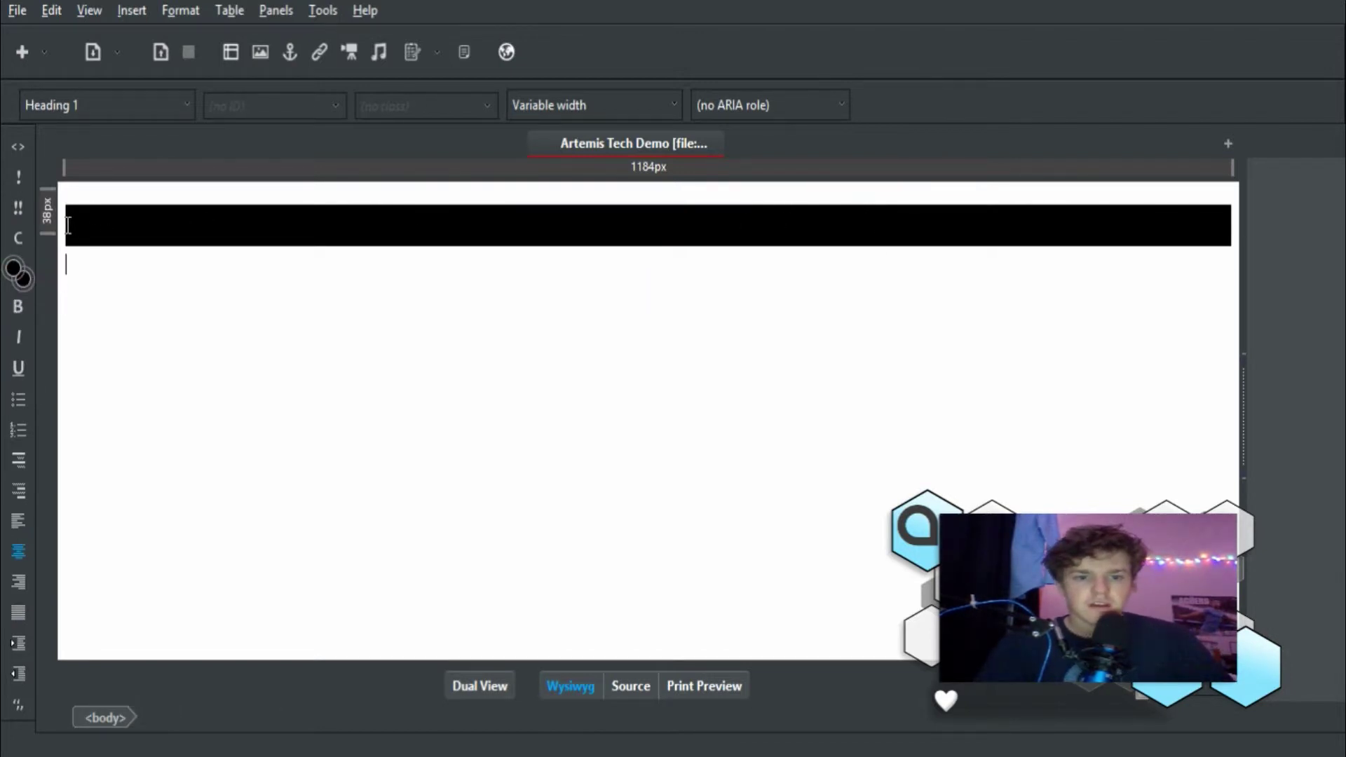
pyautogui.press('BackSpace')
pyautogui.press('BackSpace')
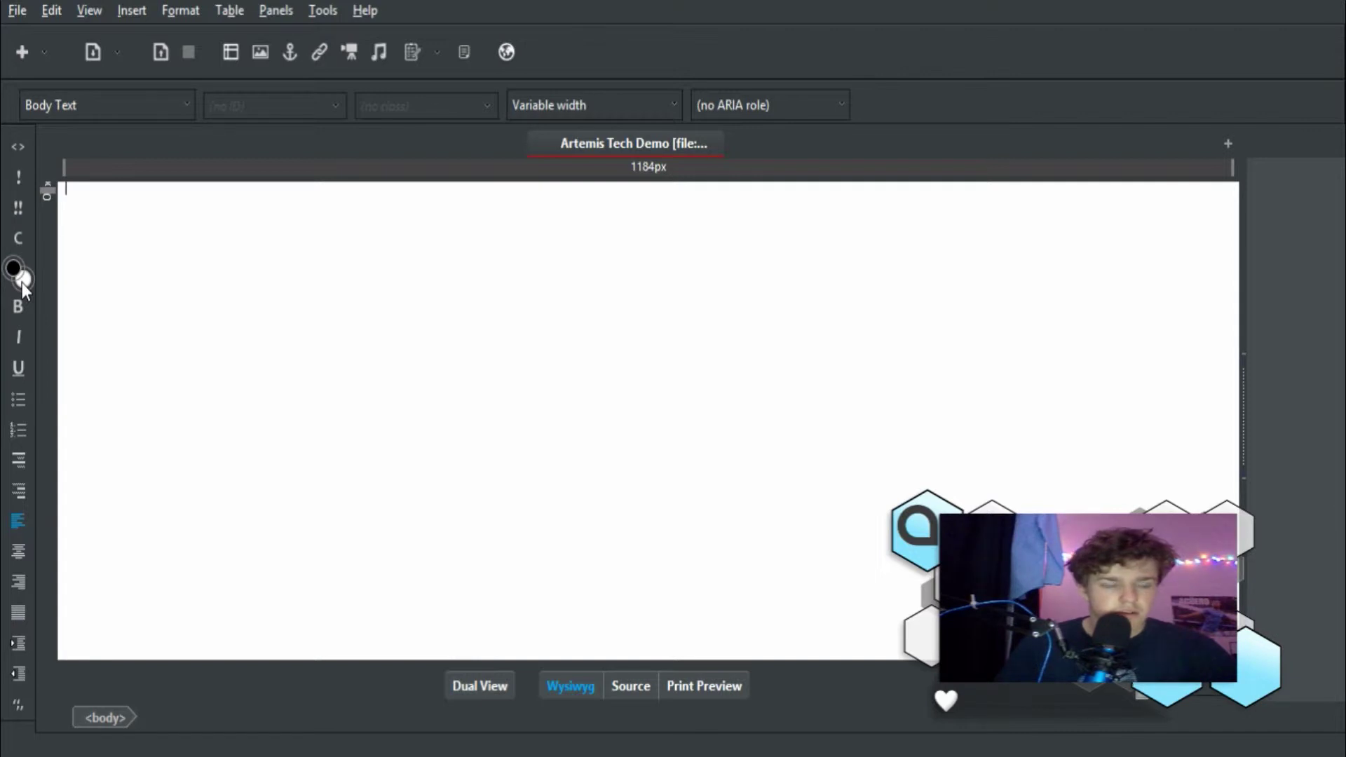
pyautogui.click(22, 282)
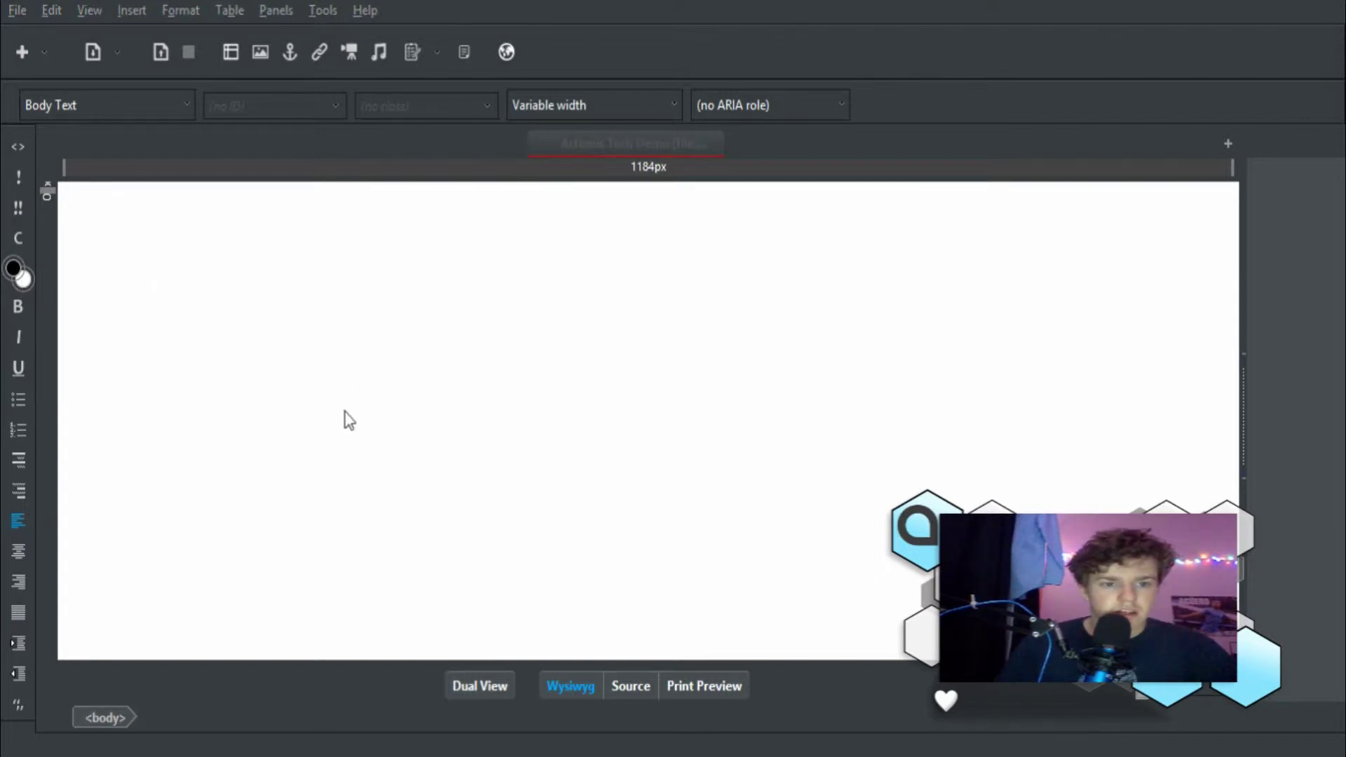
pyautogui.press('Return')
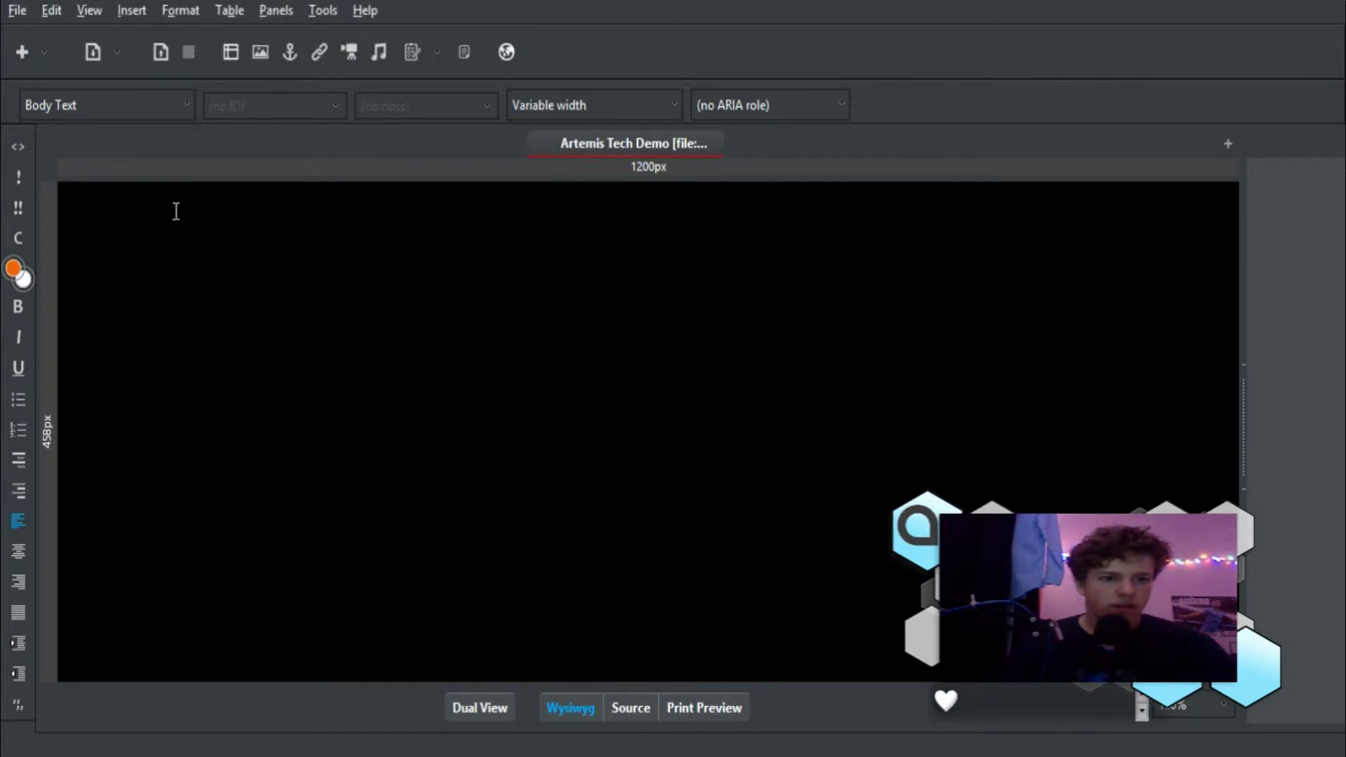
pyautogui.write('ARt')
# Step: Make the retyped 'Artemis Tech Demo' line a bold, underlined Heading 1 on light blue
pyautogui.press('BackSpace')
pyautogui.press('BackSpace')
pyautogui.write('rtemis ')
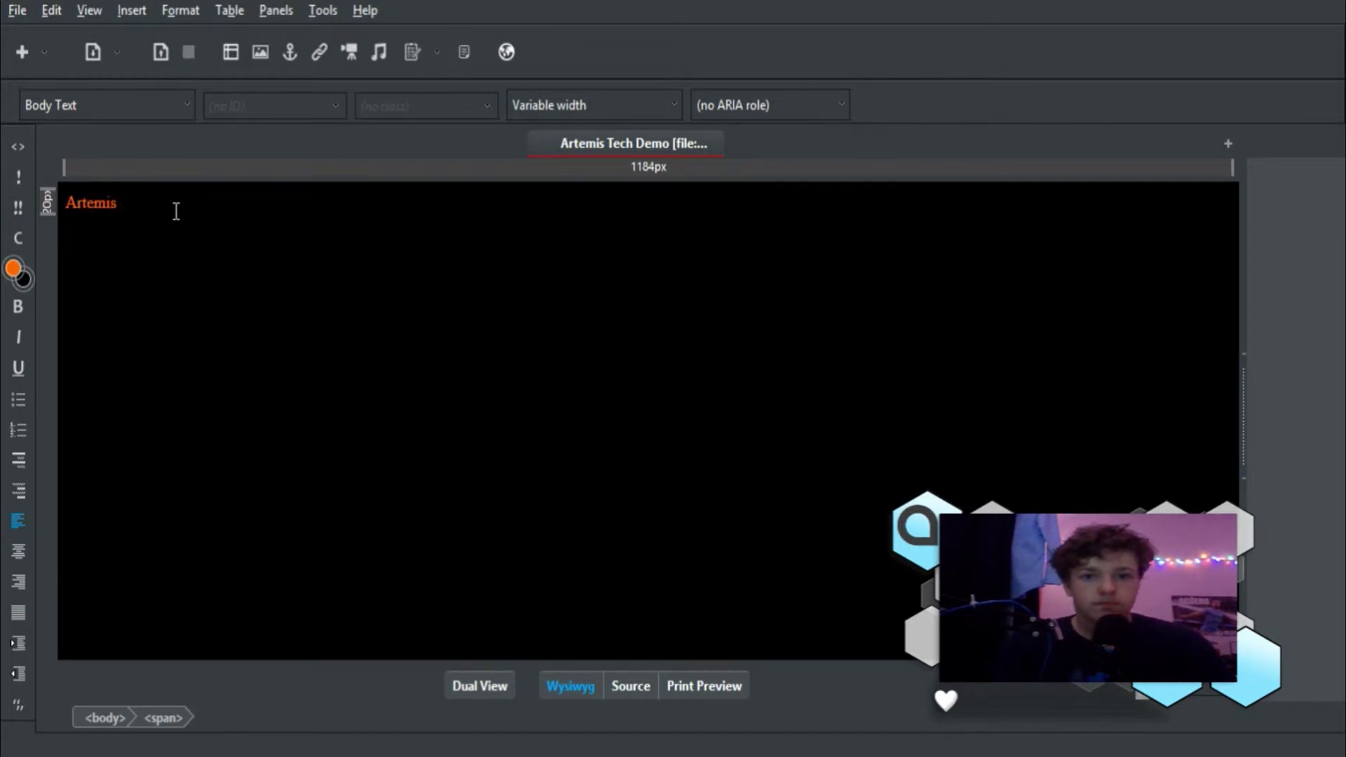
pyautogui.write('Tech')
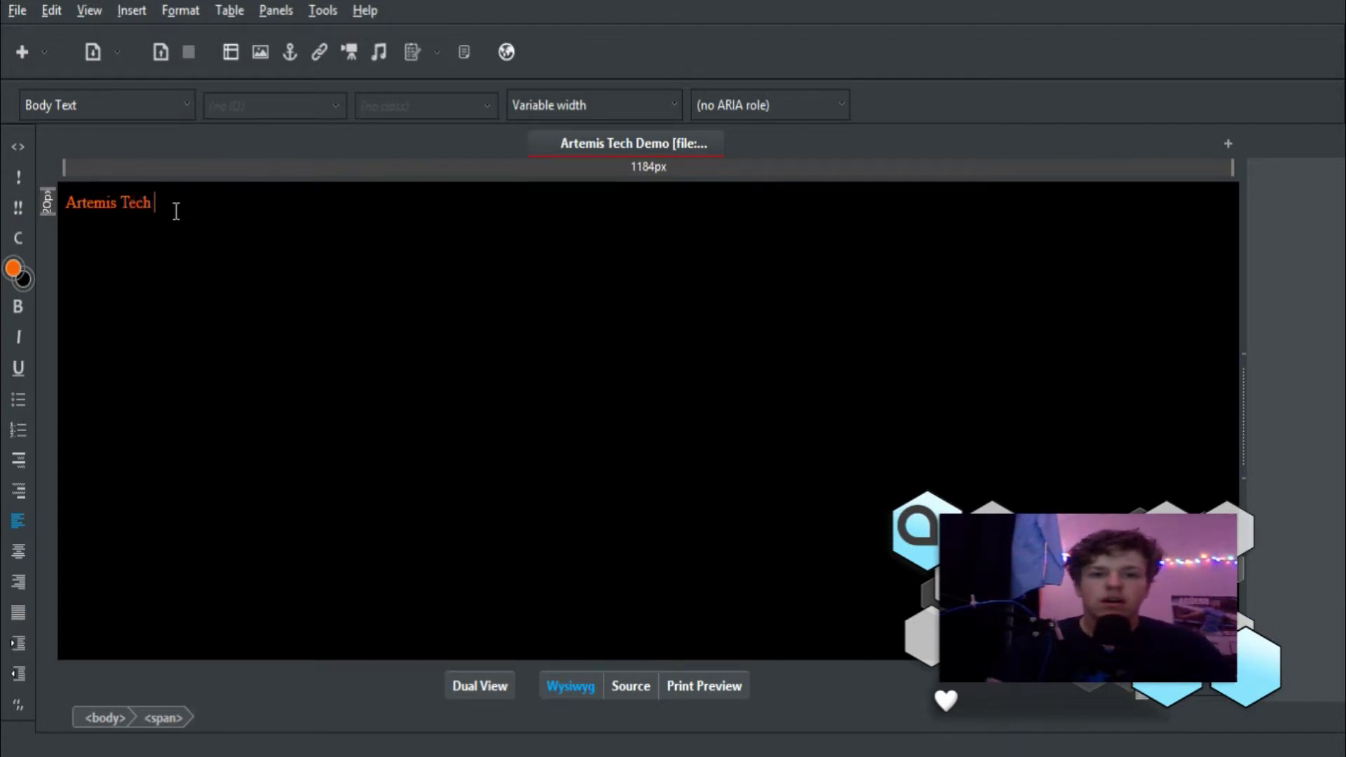
pyautogui.write(' Demo')
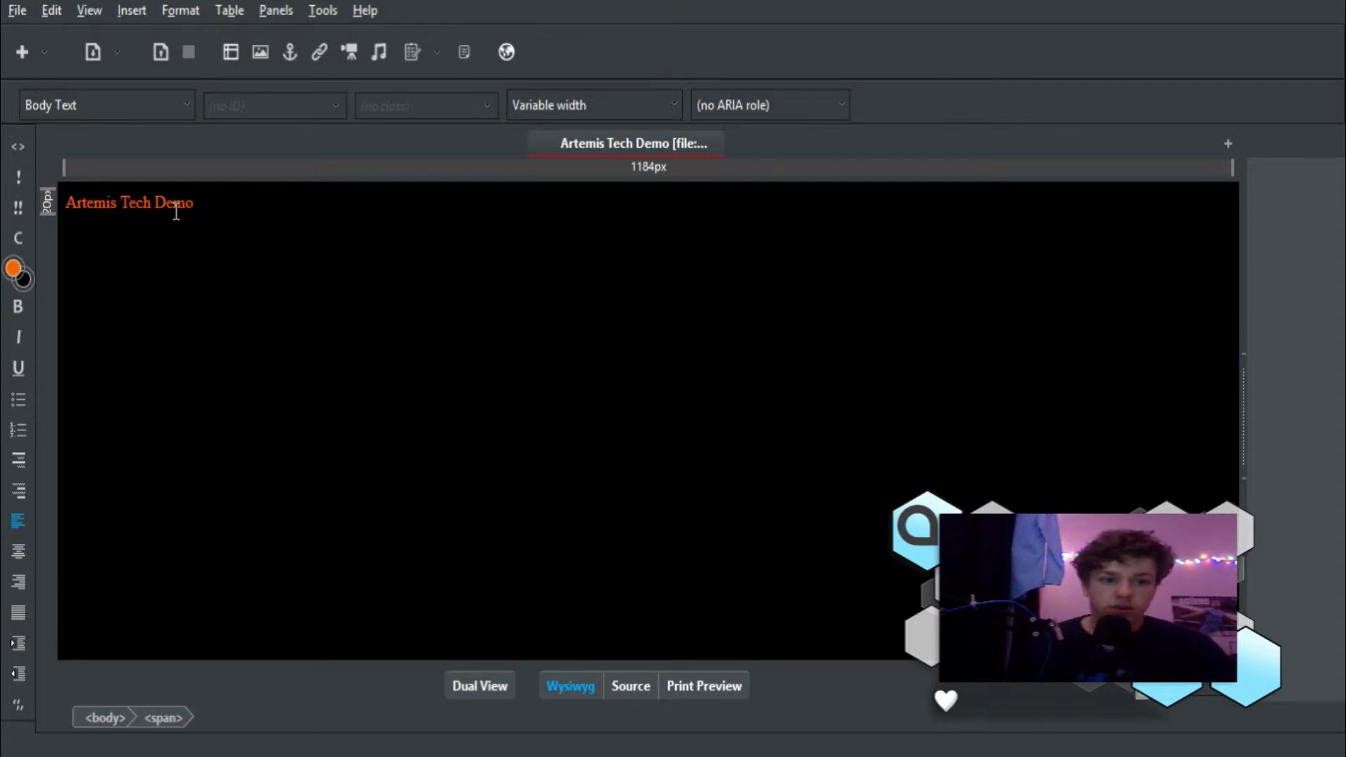
pyautogui.moveTo(195, 203); pyautogui.dragTo(61, 204)
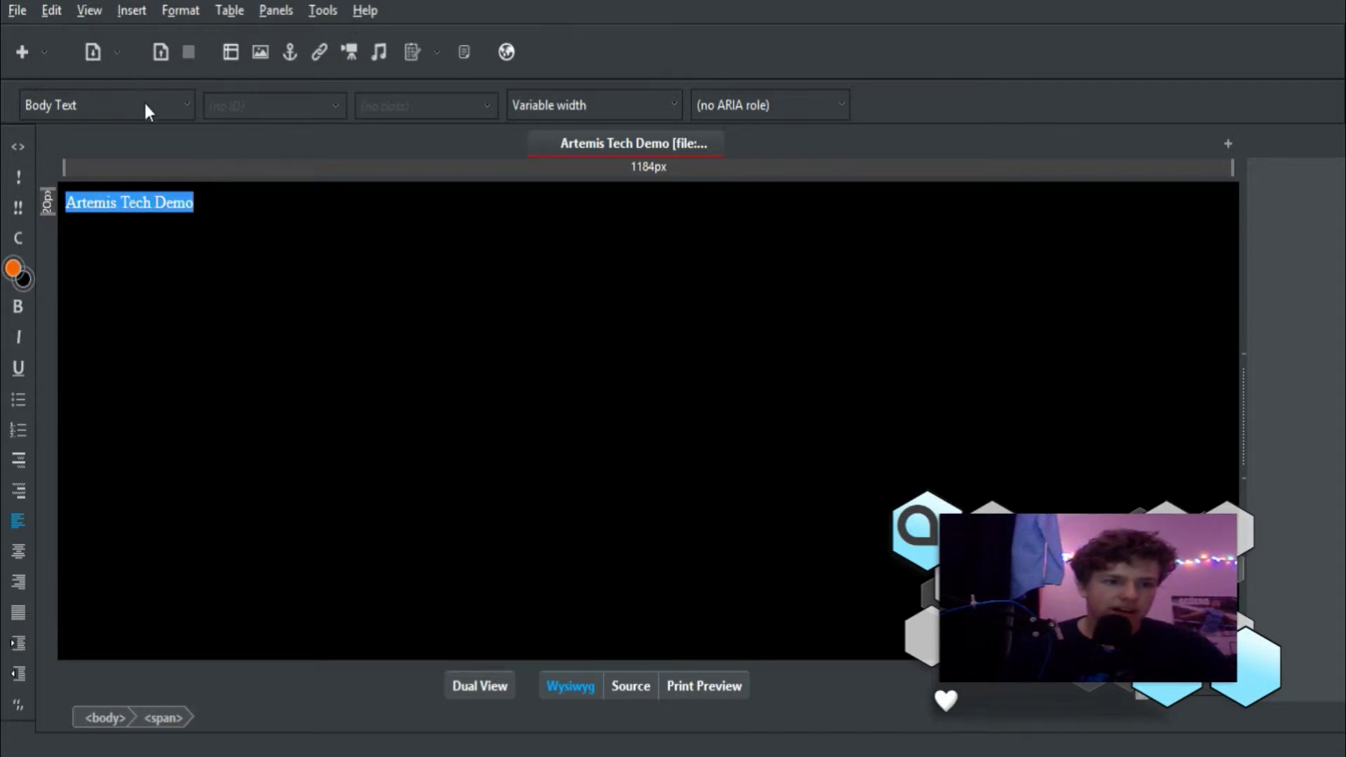
pyautogui.hotkey('ctrl', '1')
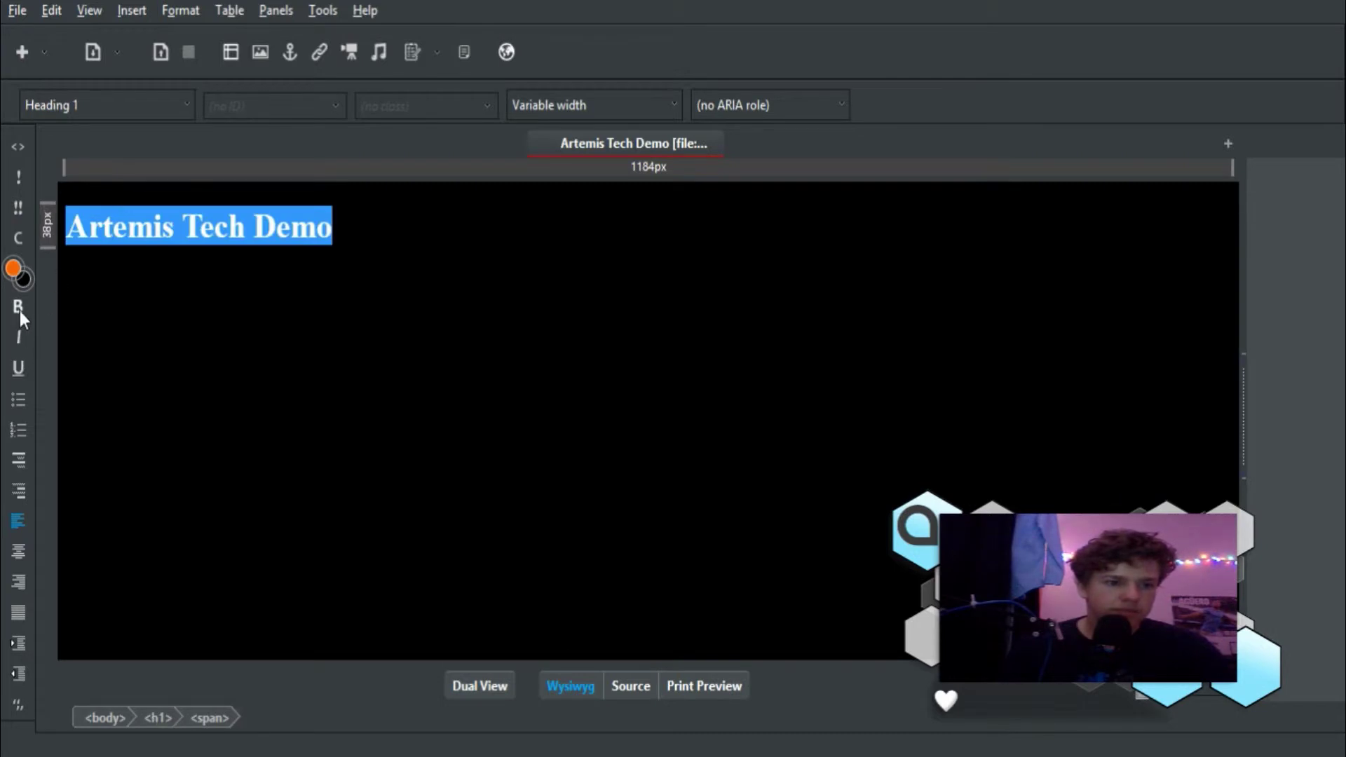
pyautogui.click(19, 366)
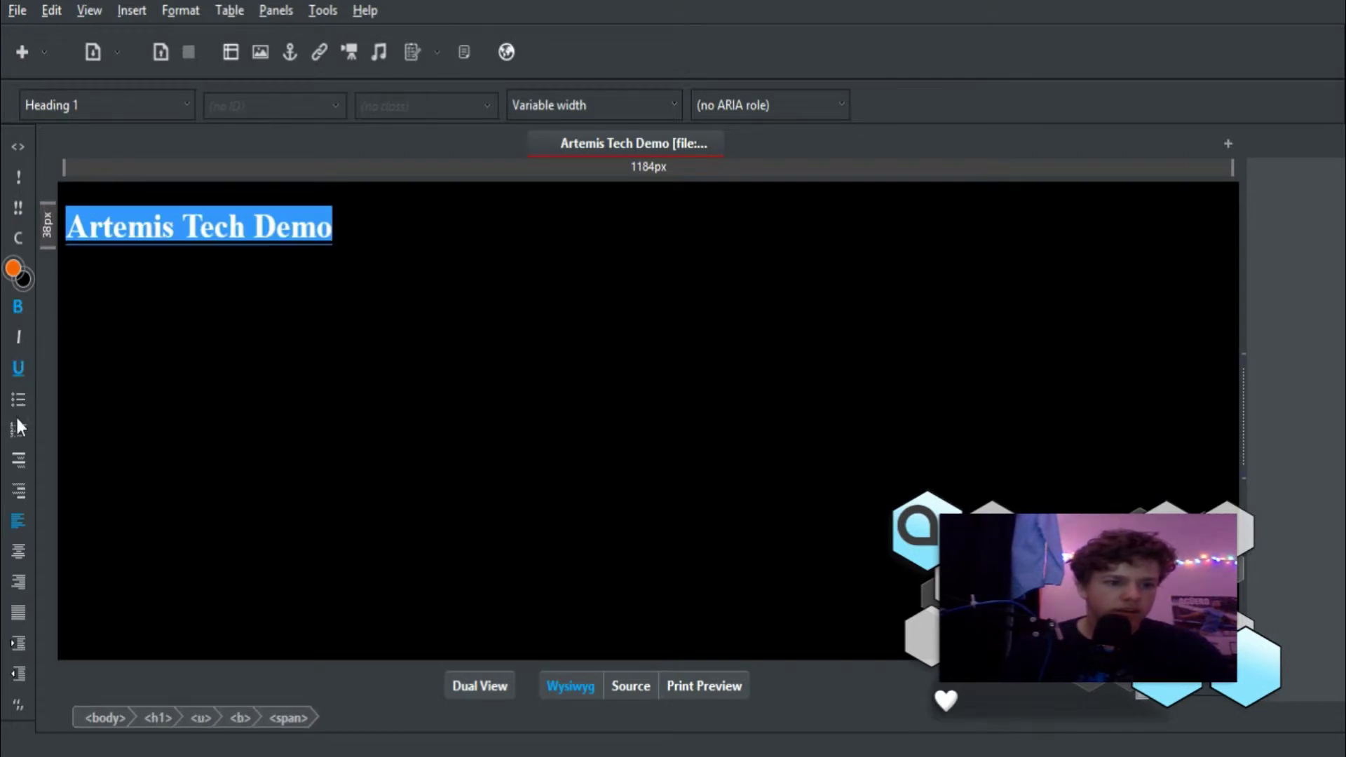
pyautogui.click(23, 279)
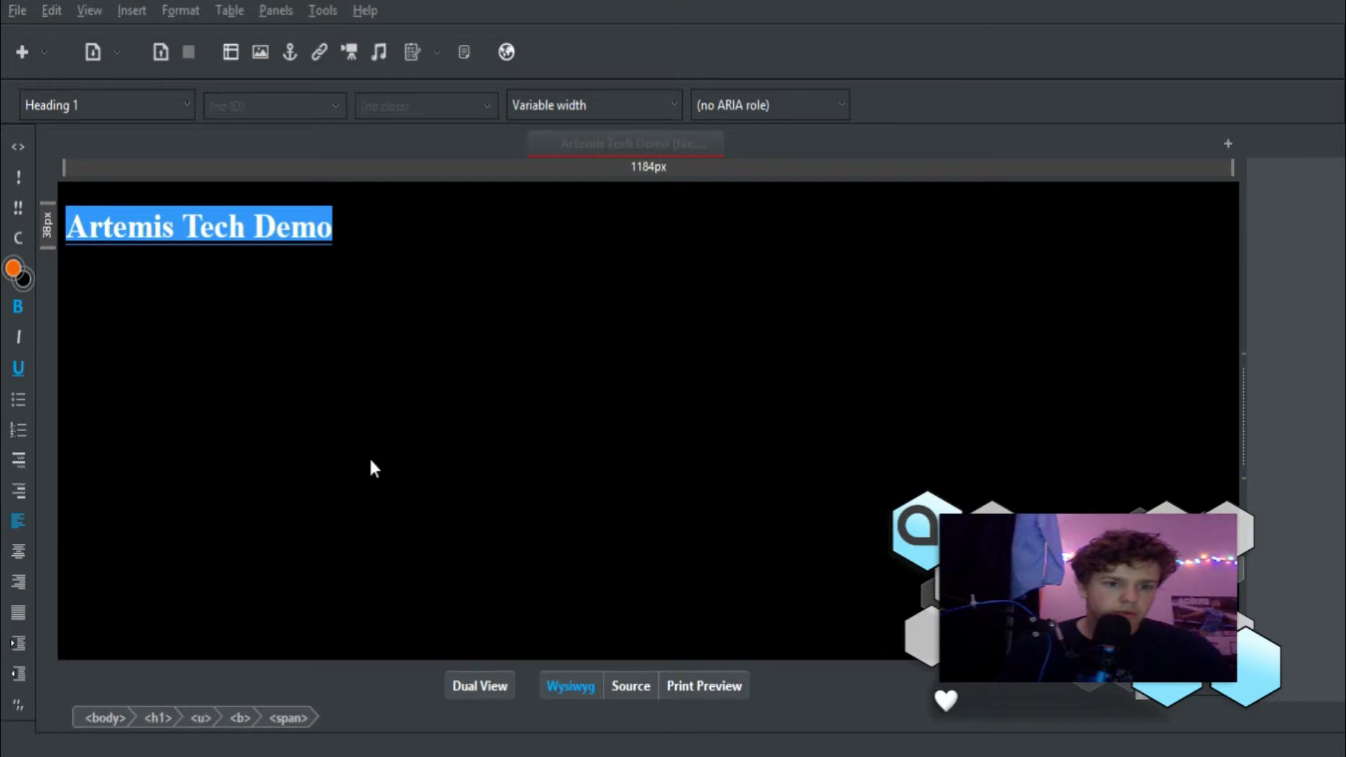
pyautogui.press('Return')
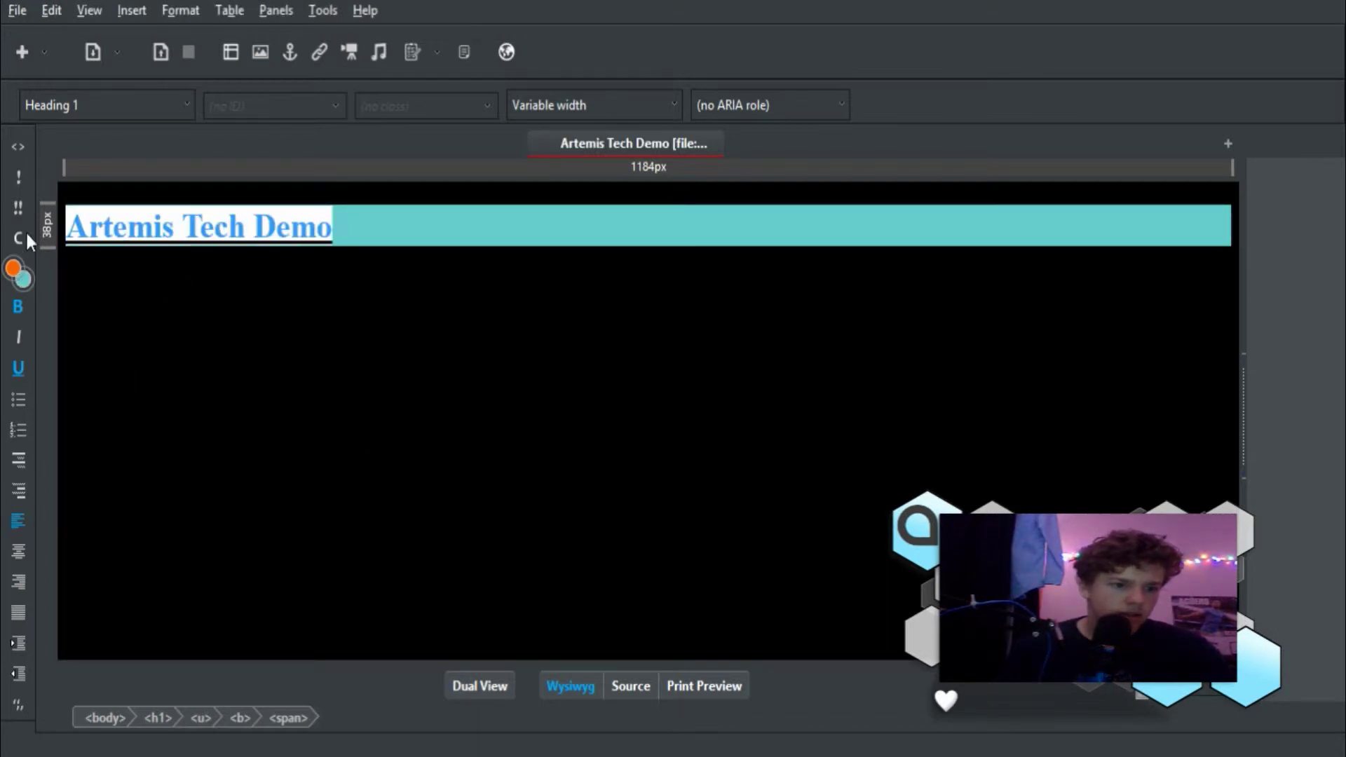
# Step: Centre the heading on the banner and colour its text orange
pyautogui.click(20, 555)
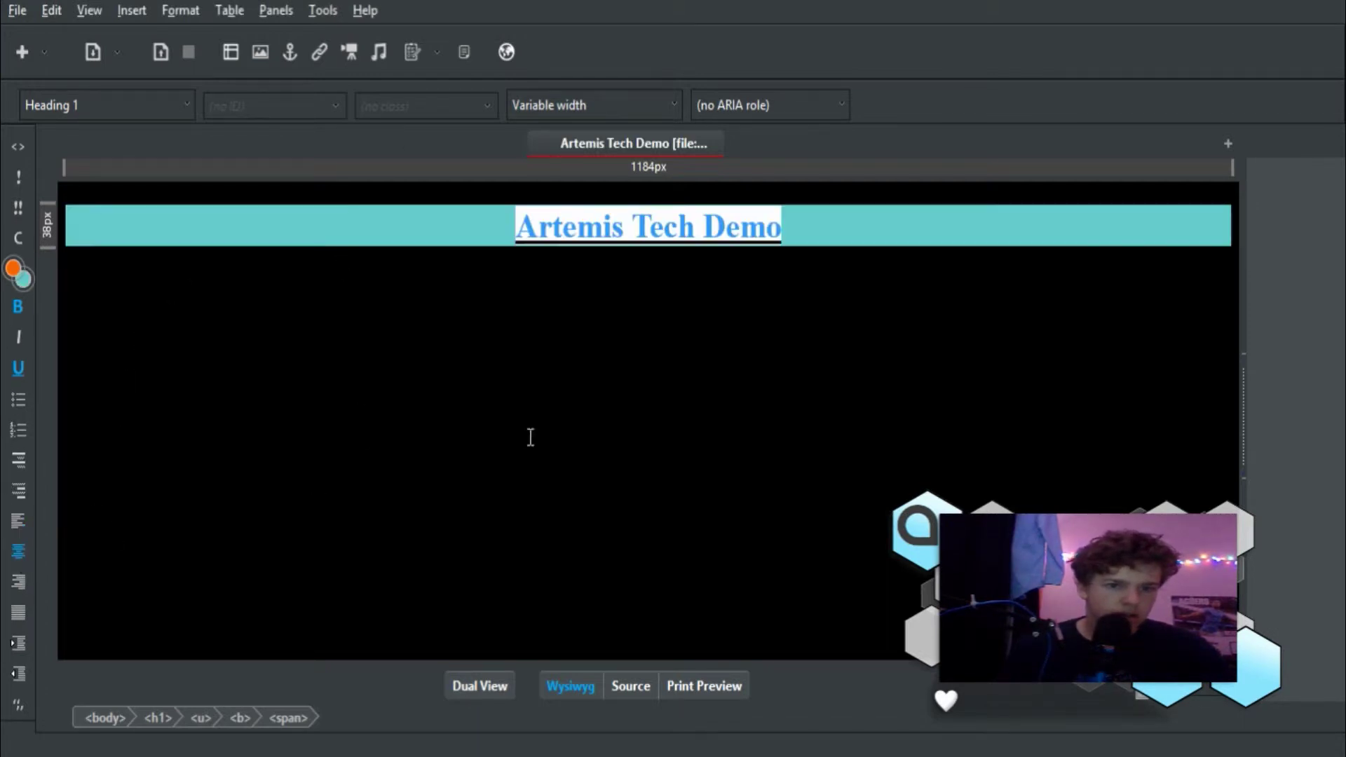
pyautogui.click(681, 451)
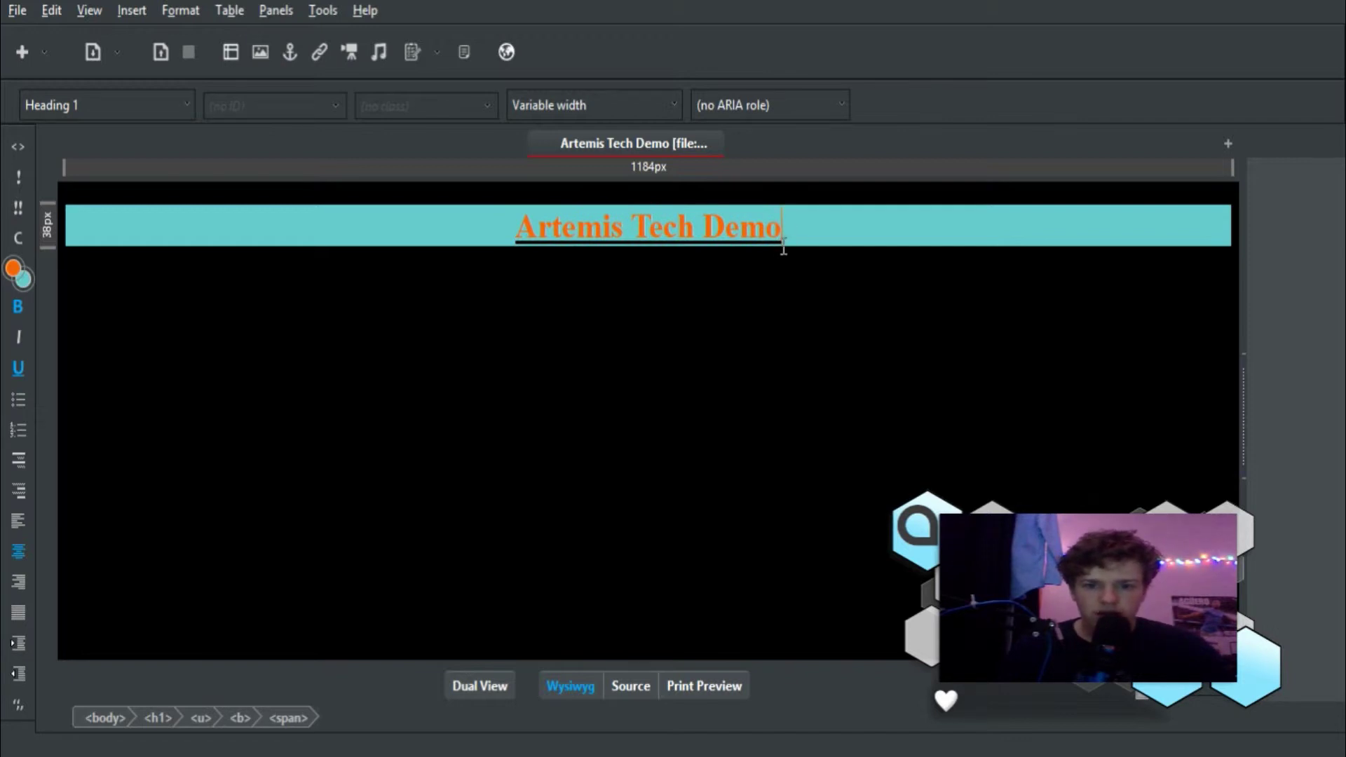
pyautogui.moveTo(783, 249); pyautogui.dragTo(487, 250)
pyautogui.click(750, 311)
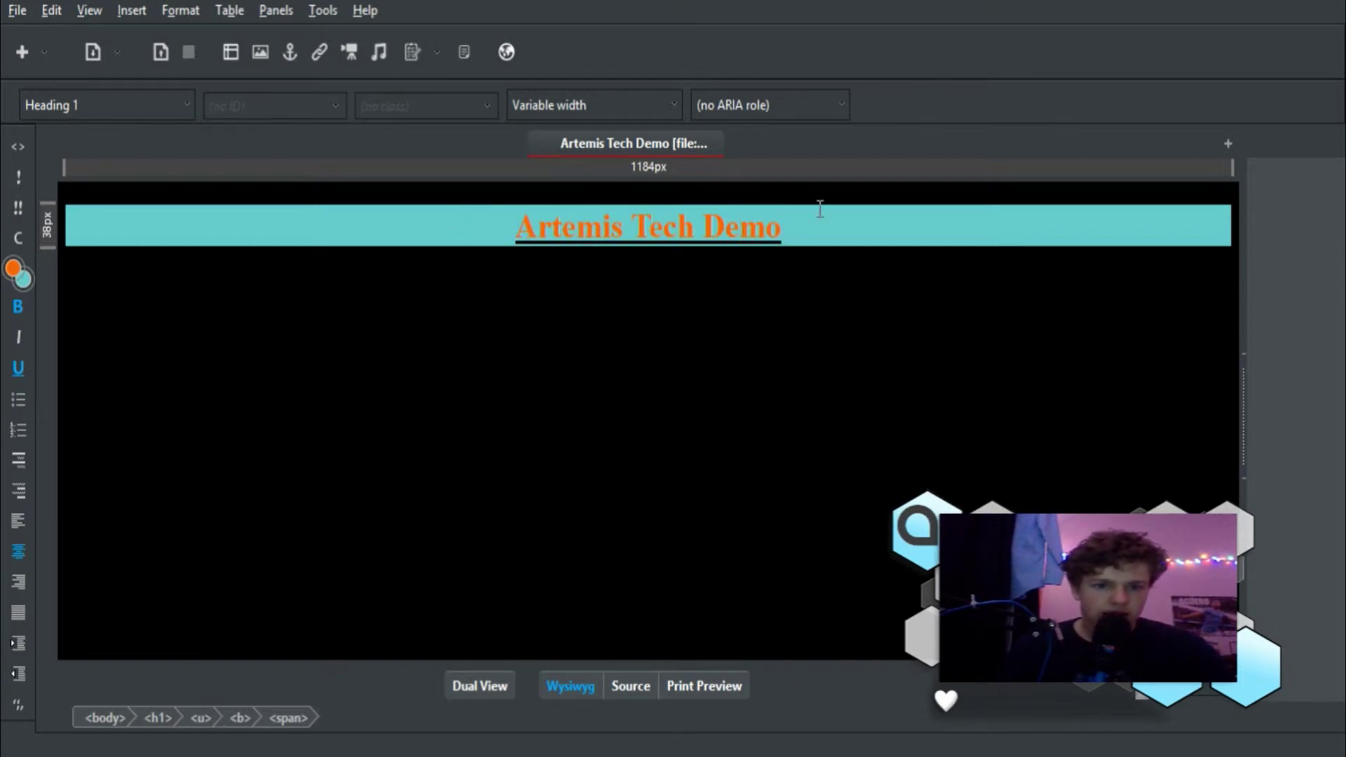
pyautogui.moveTo(792, 239); pyautogui.dragTo(512, 250)
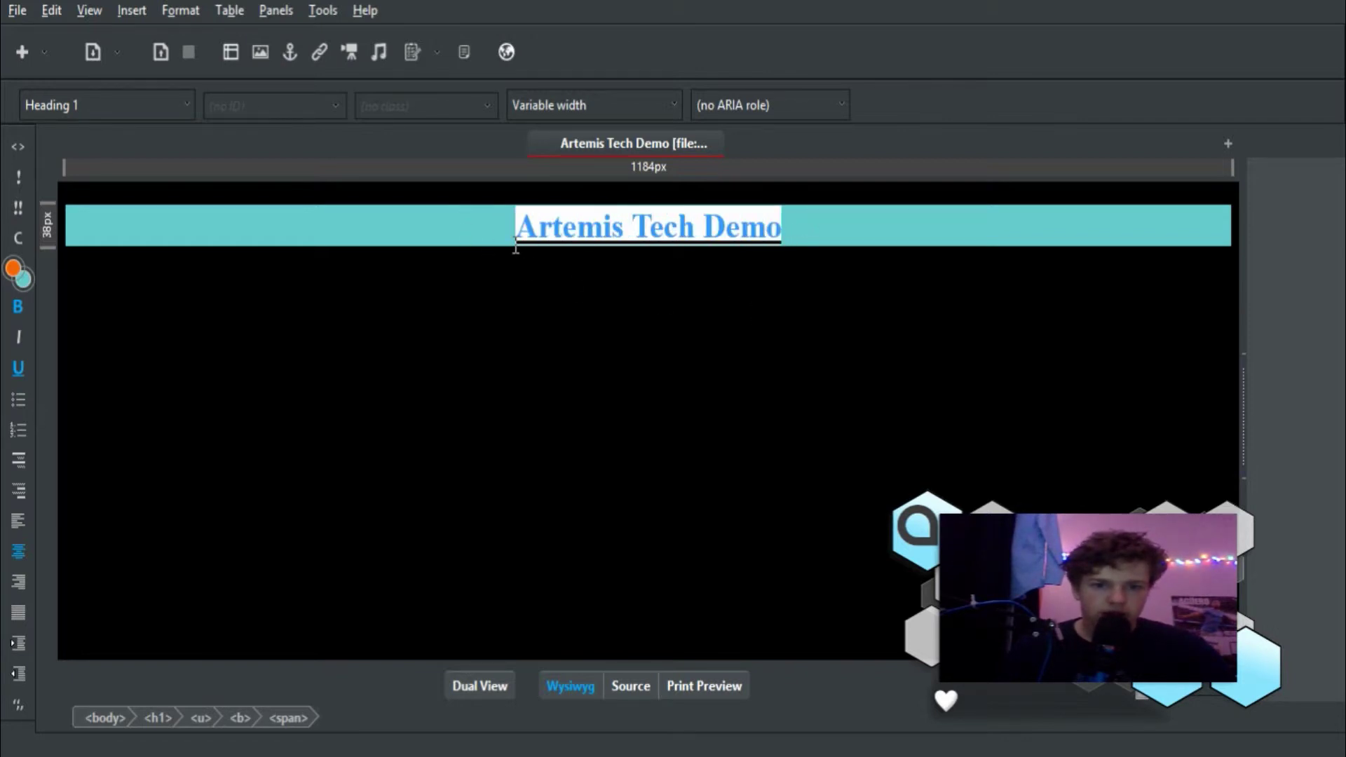
pyautogui.click(16, 276)
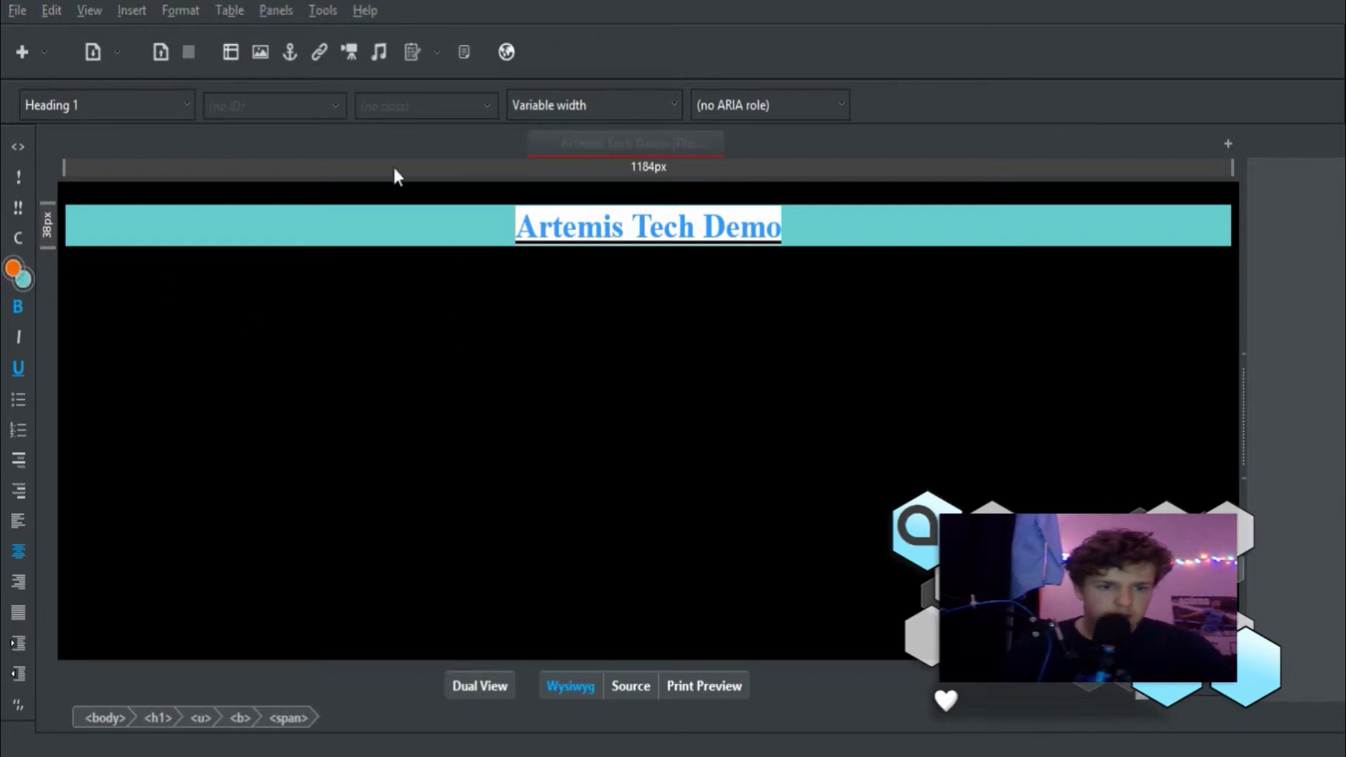
pyautogui.press('Return')
pyautogui.click(794, 293)
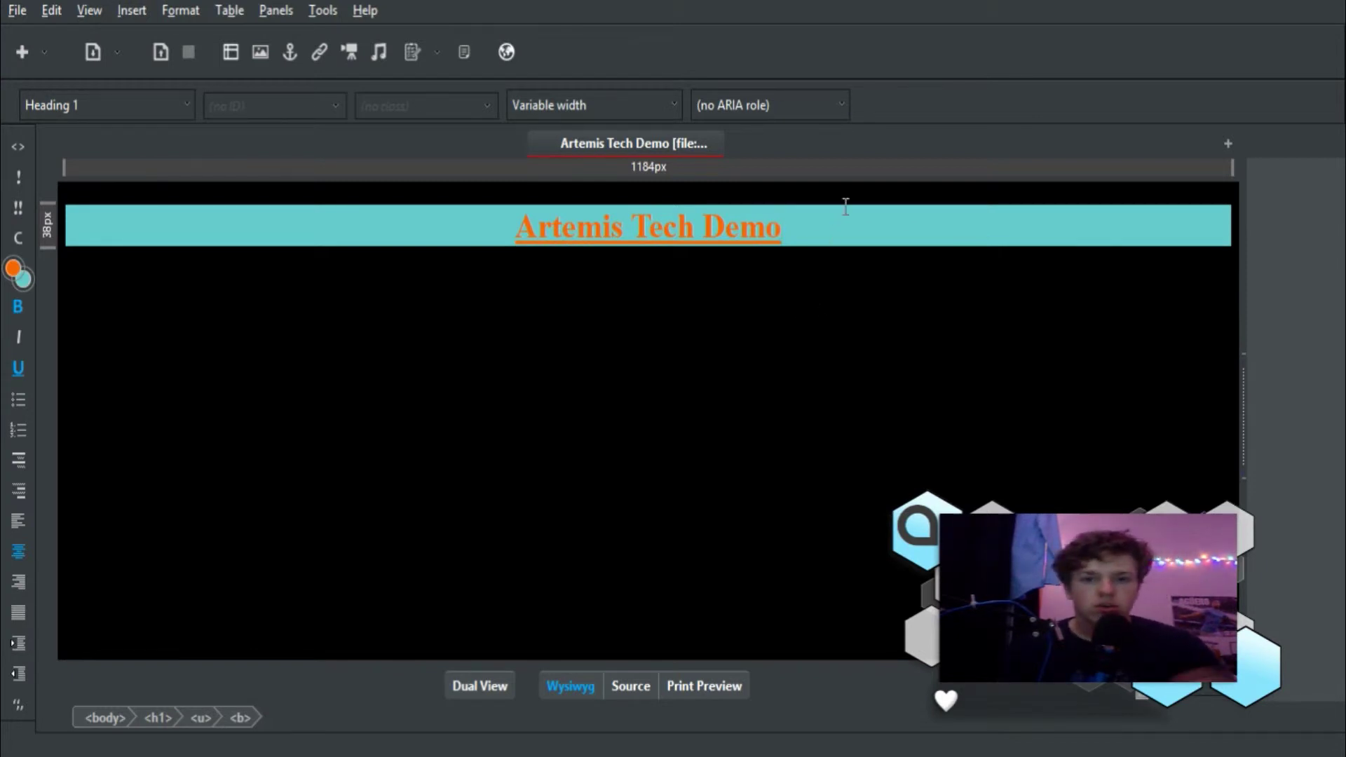
pyautogui.click(610, 686)
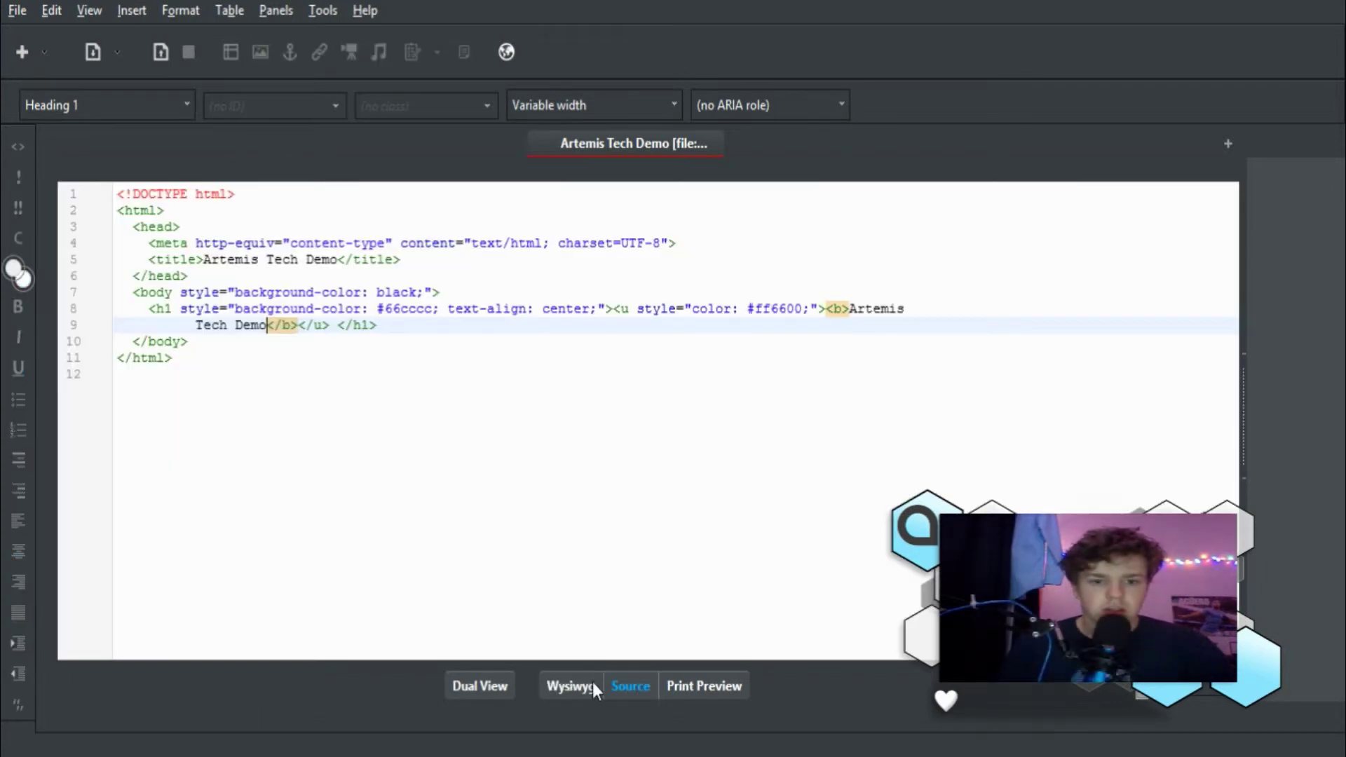
pyautogui.click(549, 686)
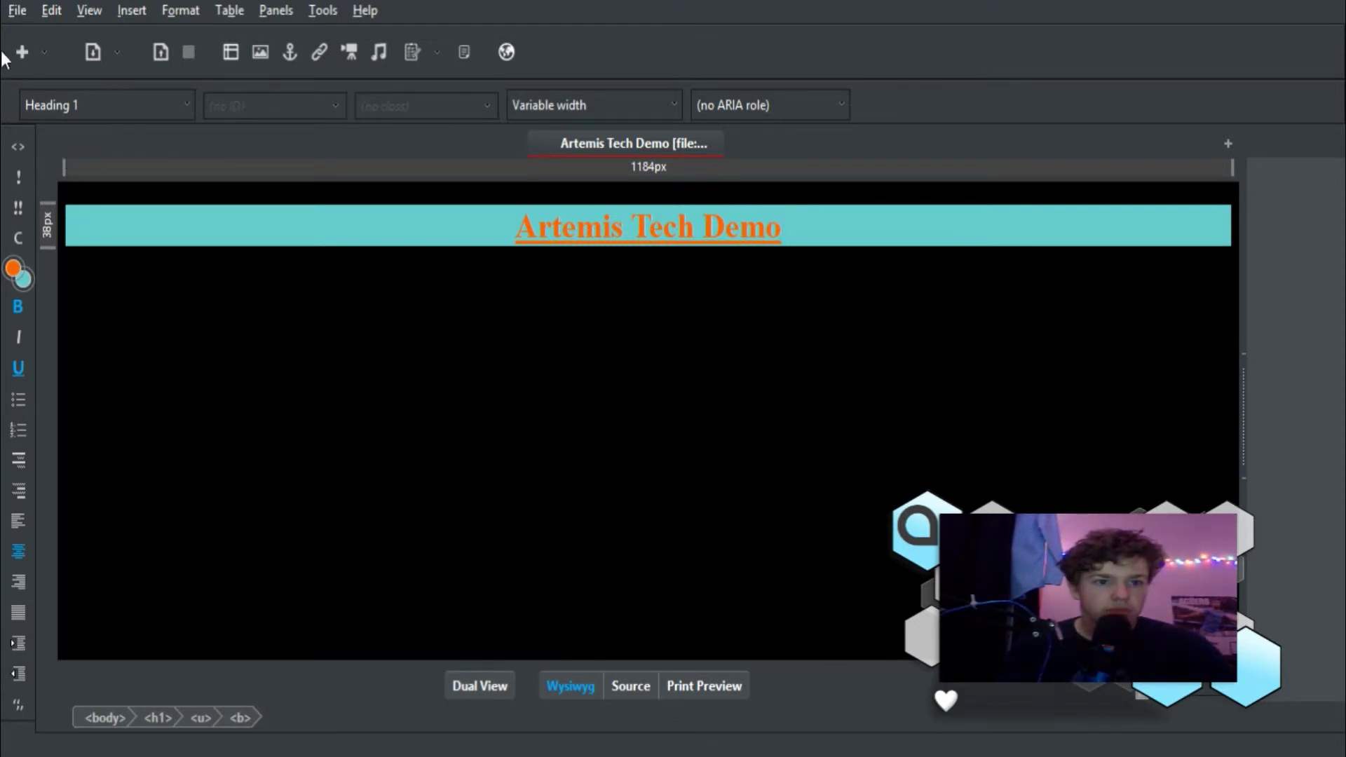
# Step: Save the Artemis Tech Demo page and click back into the heading
pyautogui.hotkey('ctrl', 's')
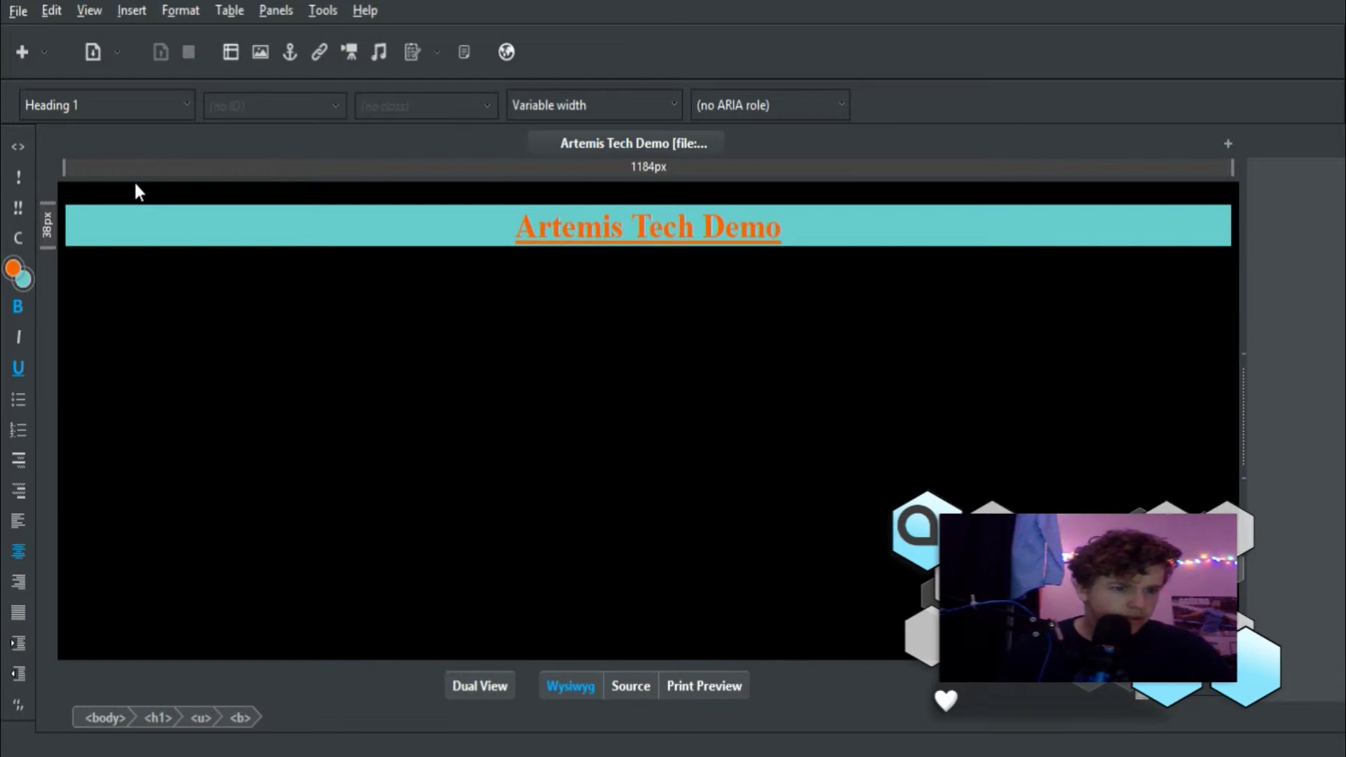
pyautogui.click(740, 411)
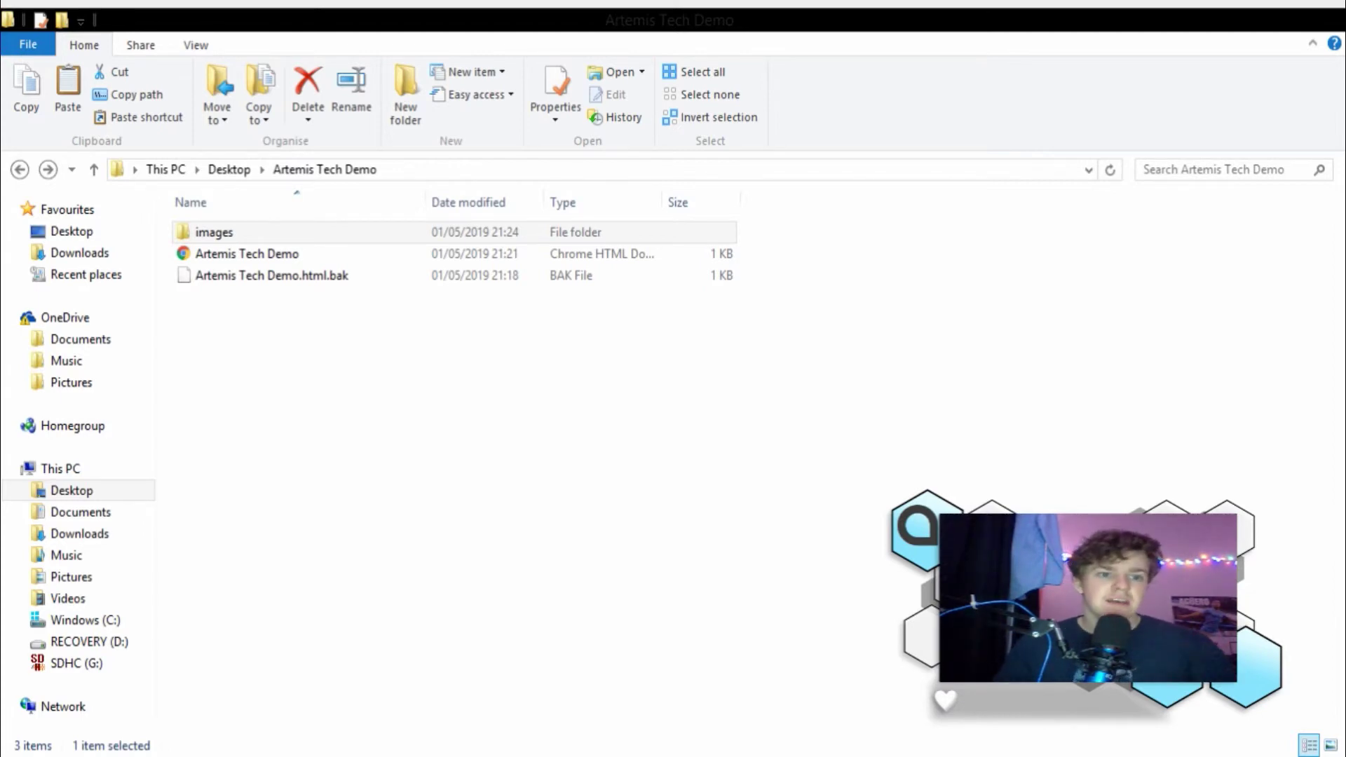
# Step: Browse the project folder's files, starting from the .bak backup file
pyautogui.click(271, 274)
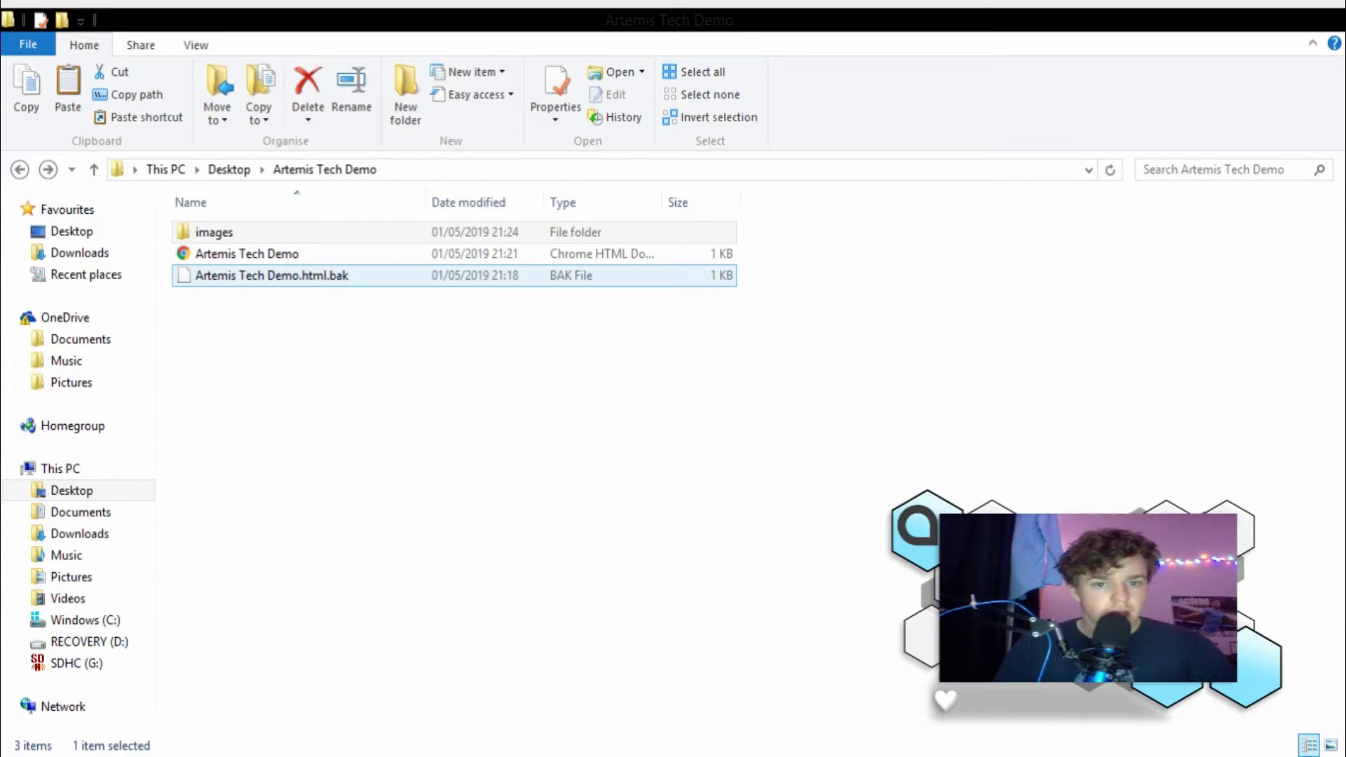
pyautogui.press('Up')
pyautogui.press('Up')
pyautogui.press('Down')
pyautogui.press('Down')
pyautogui.press('Up')
pyautogui.press('Up')
pyautogui.press('Down')
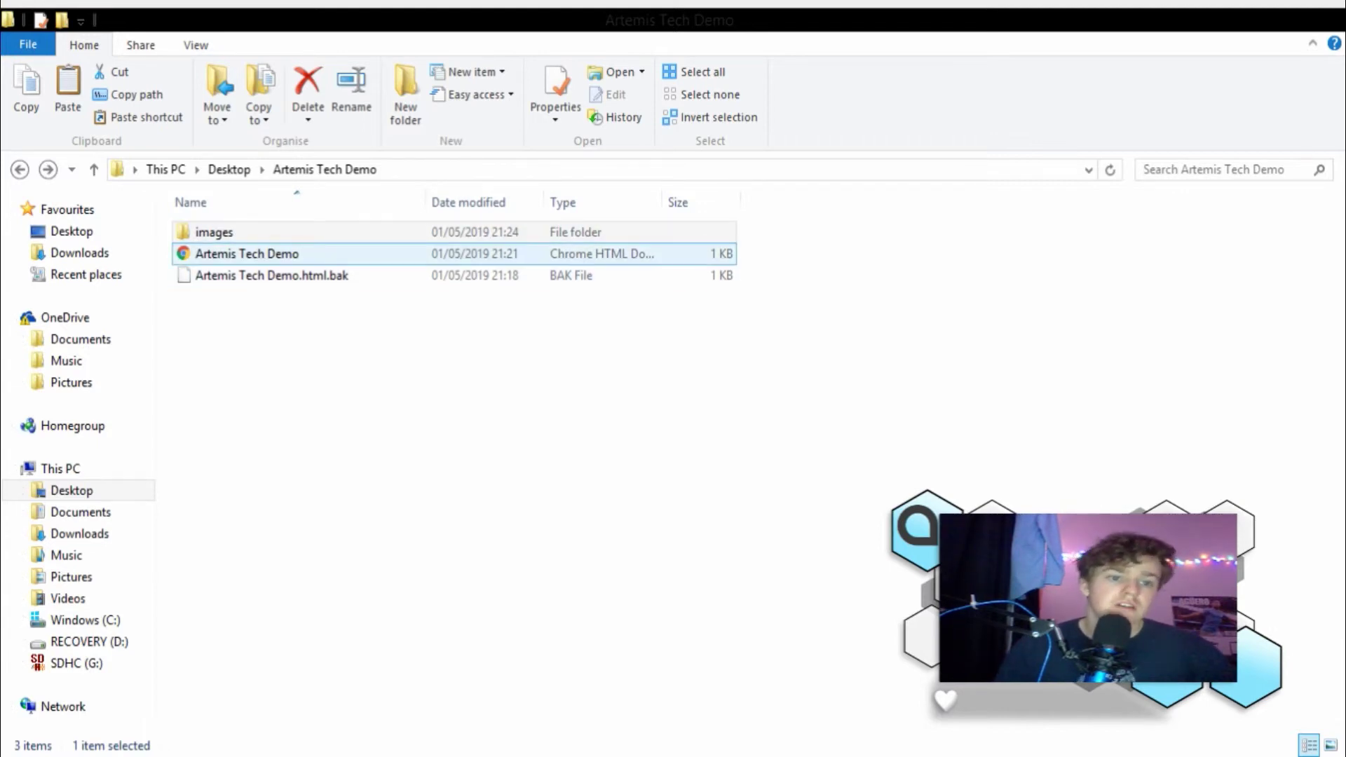
pyautogui.press('Down')
pyautogui.press('Up')
pyautogui.press('Up')
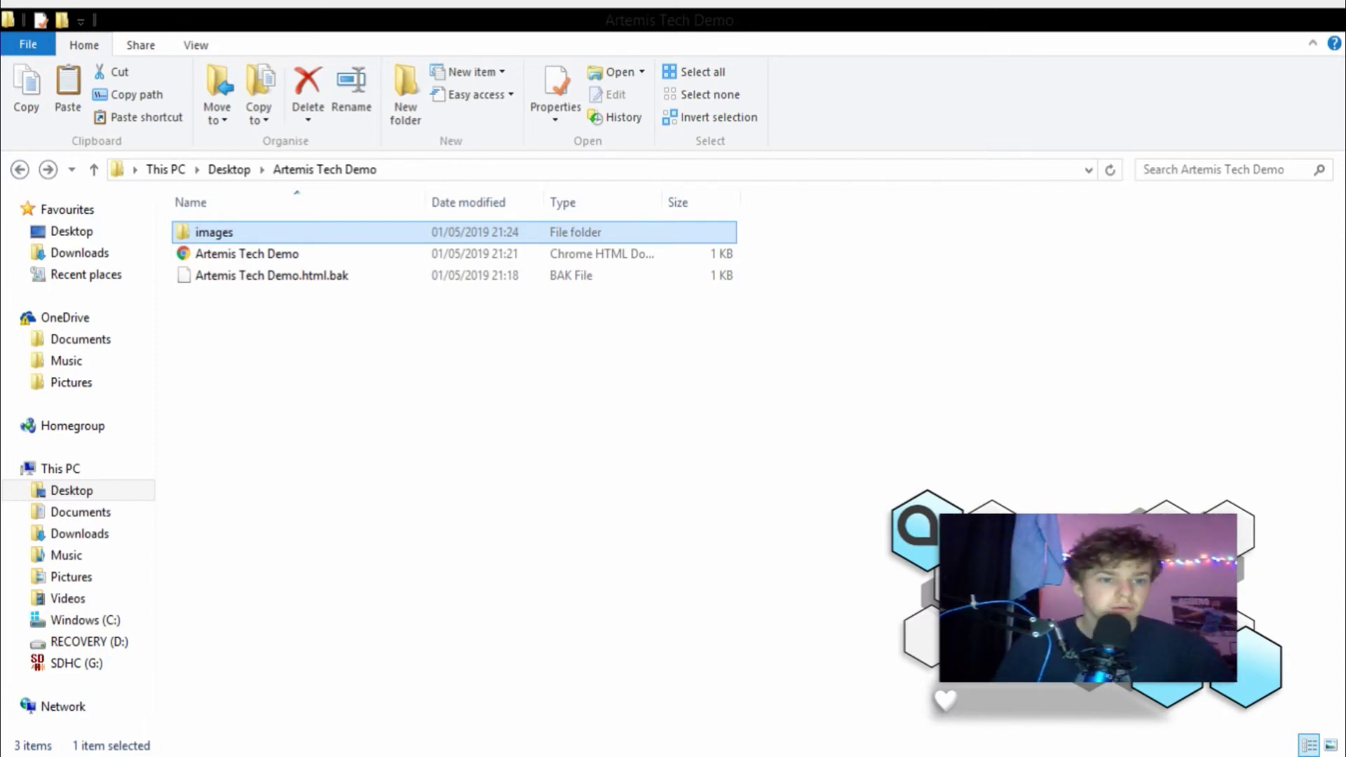
# Step: Open the images folder, select Logo 1, then return to the project folder
pyautogui.doubleClick(305, 231)
pyautogui.moveTo(84, 316)
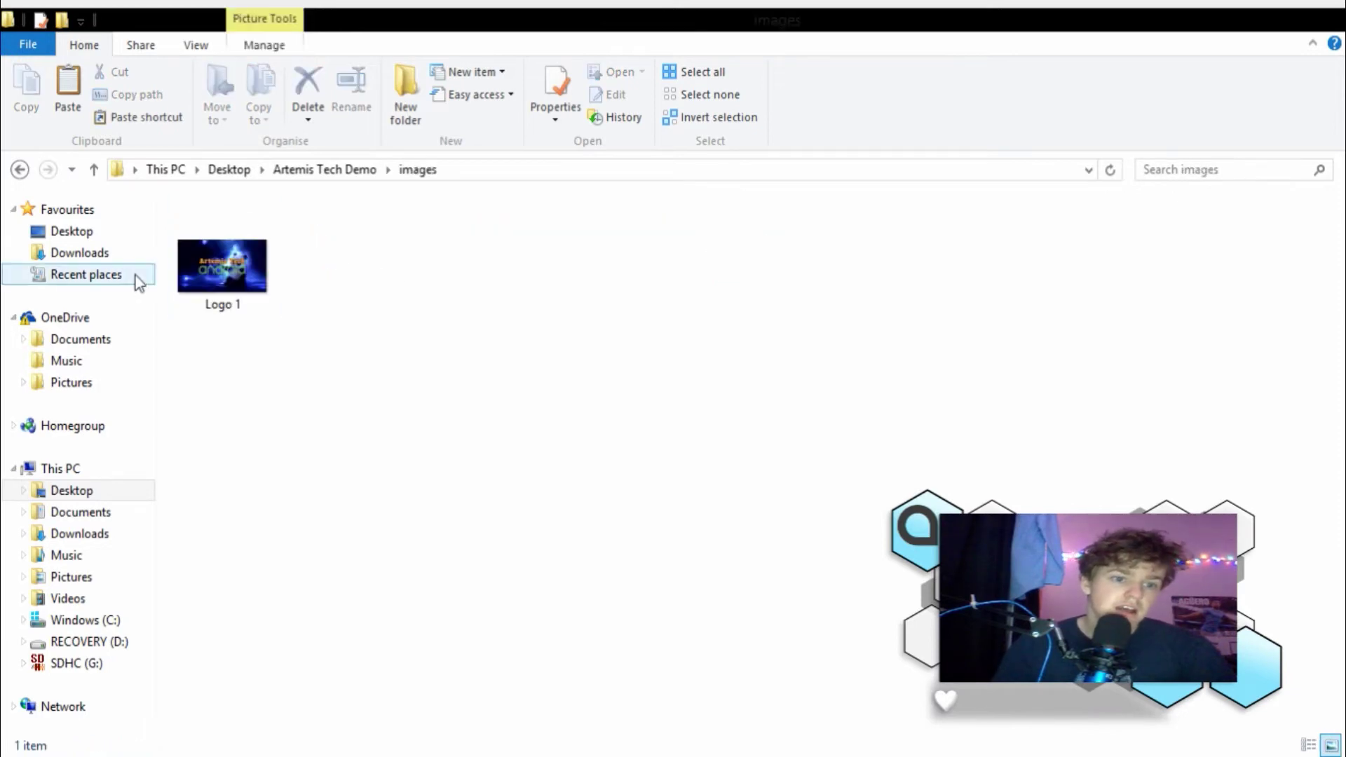
pyautogui.click(226, 270)
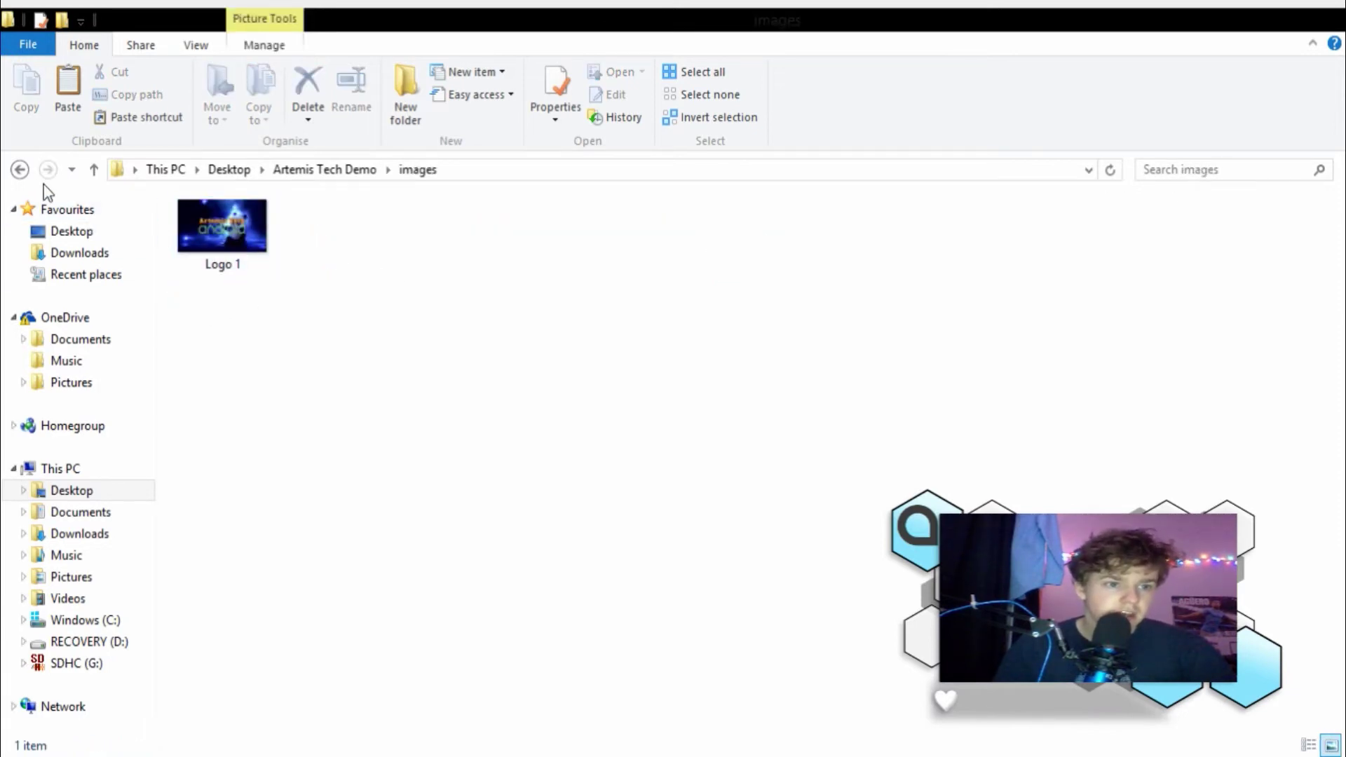
pyautogui.click(20, 169)
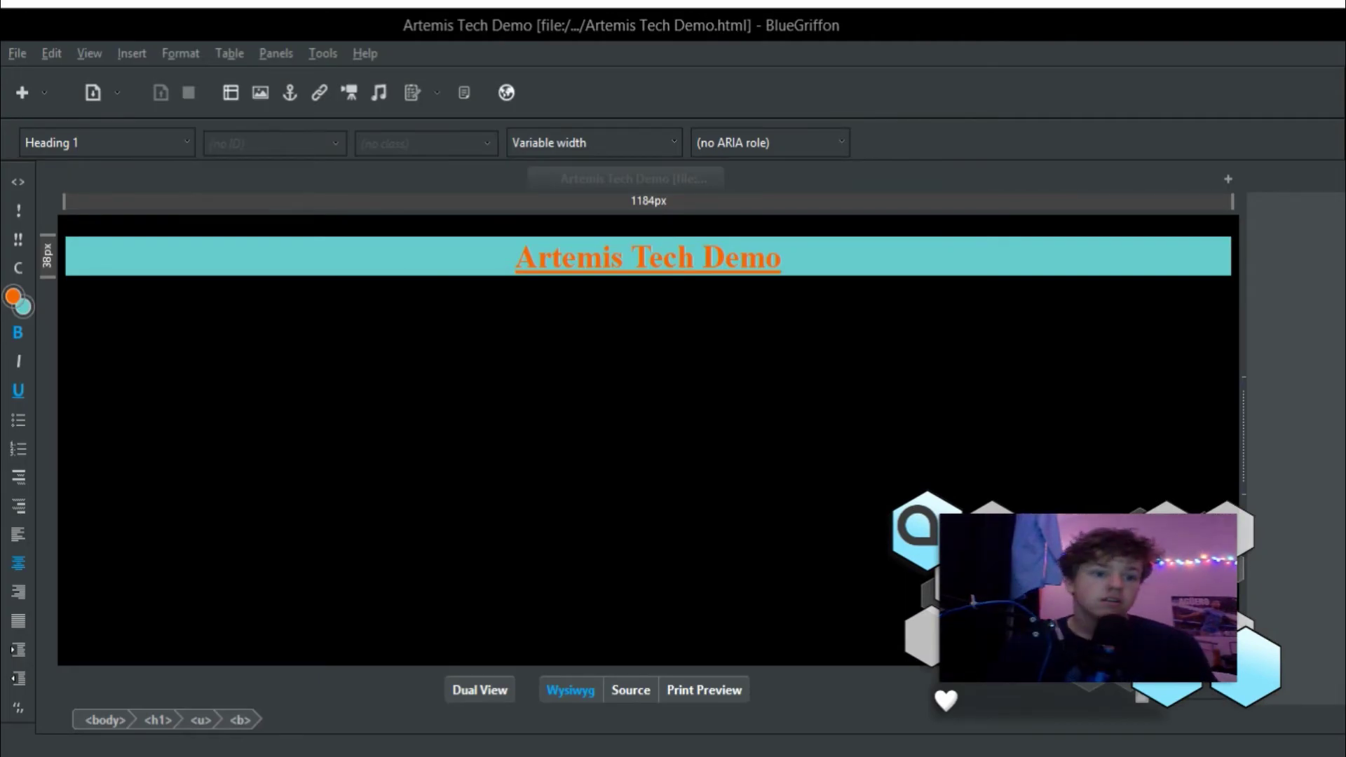
# Step: Start an empty paragraph after the heading and open the Insert Image dialog
pyautogui.click(83, 119)
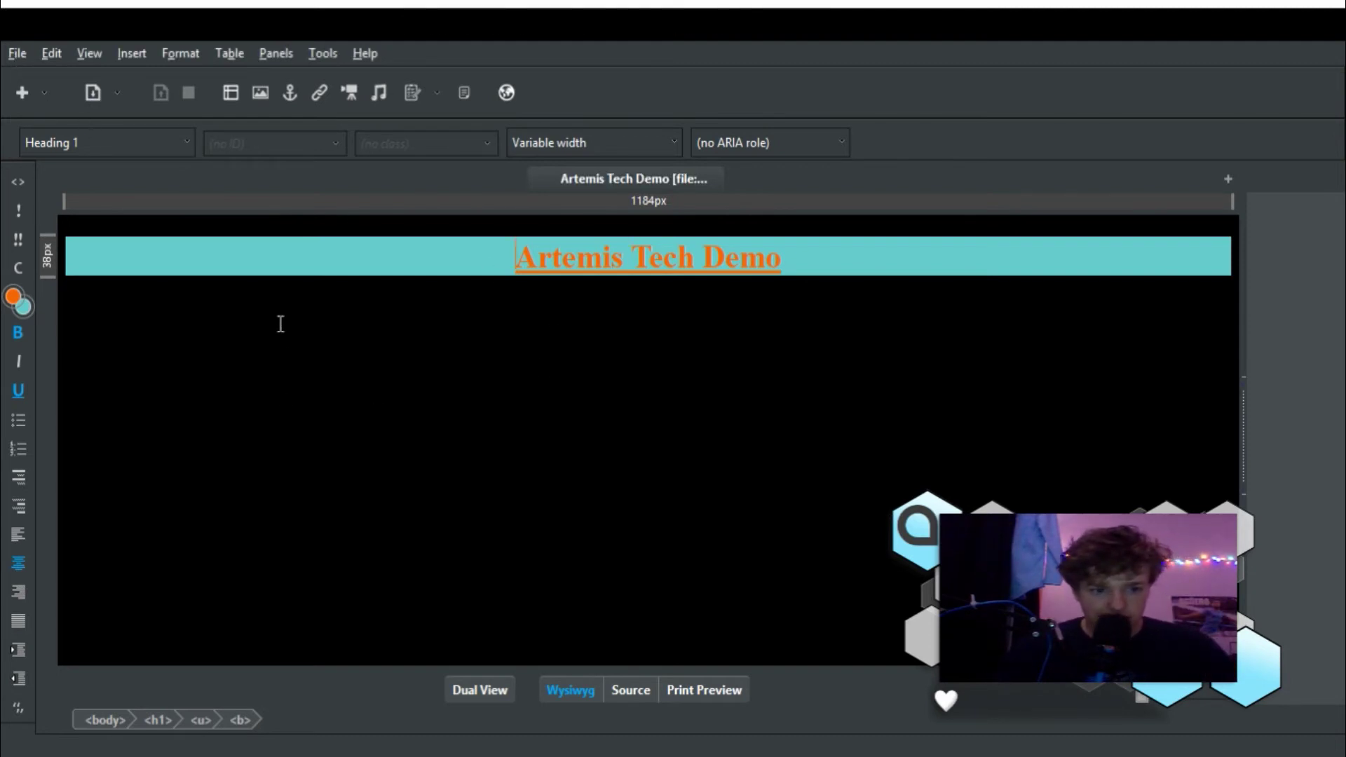
pyautogui.click(827, 256)
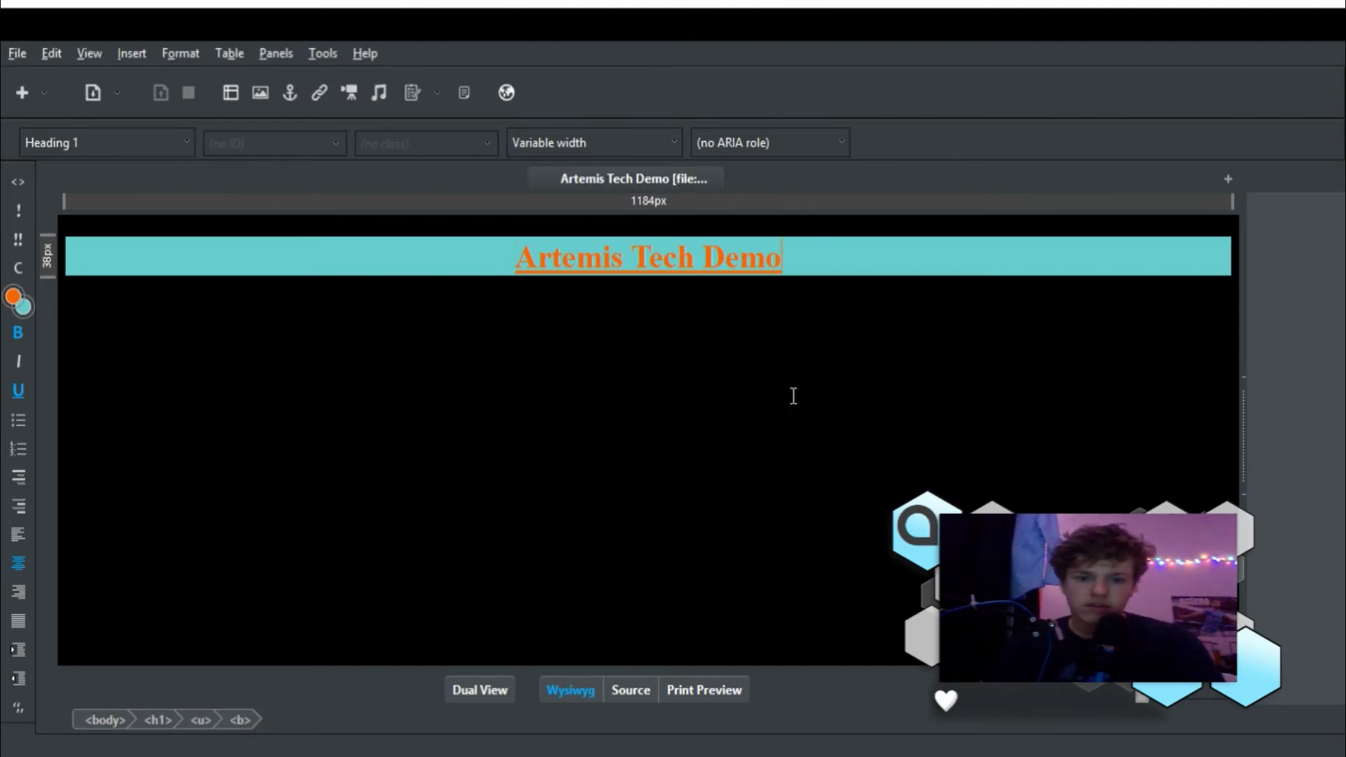
pyautogui.press('Return')
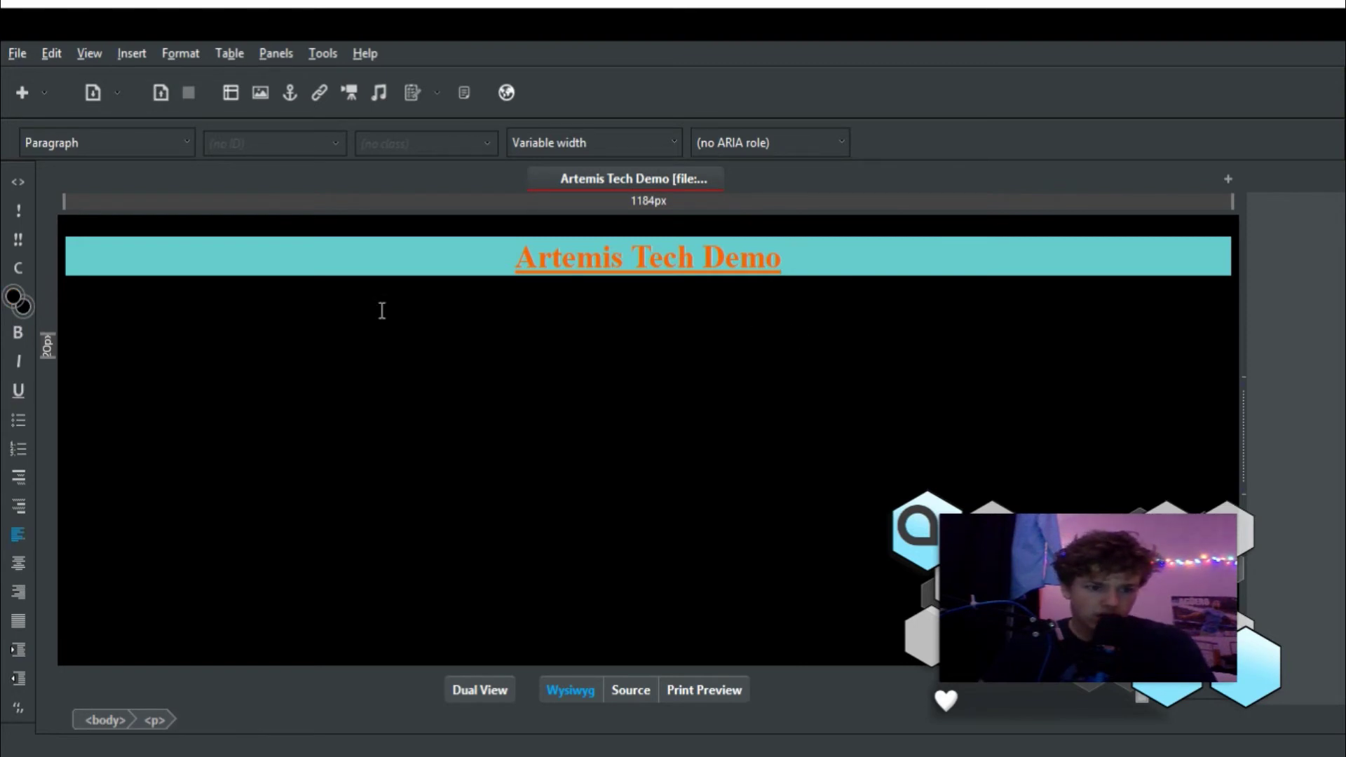
pyautogui.click(260, 94)
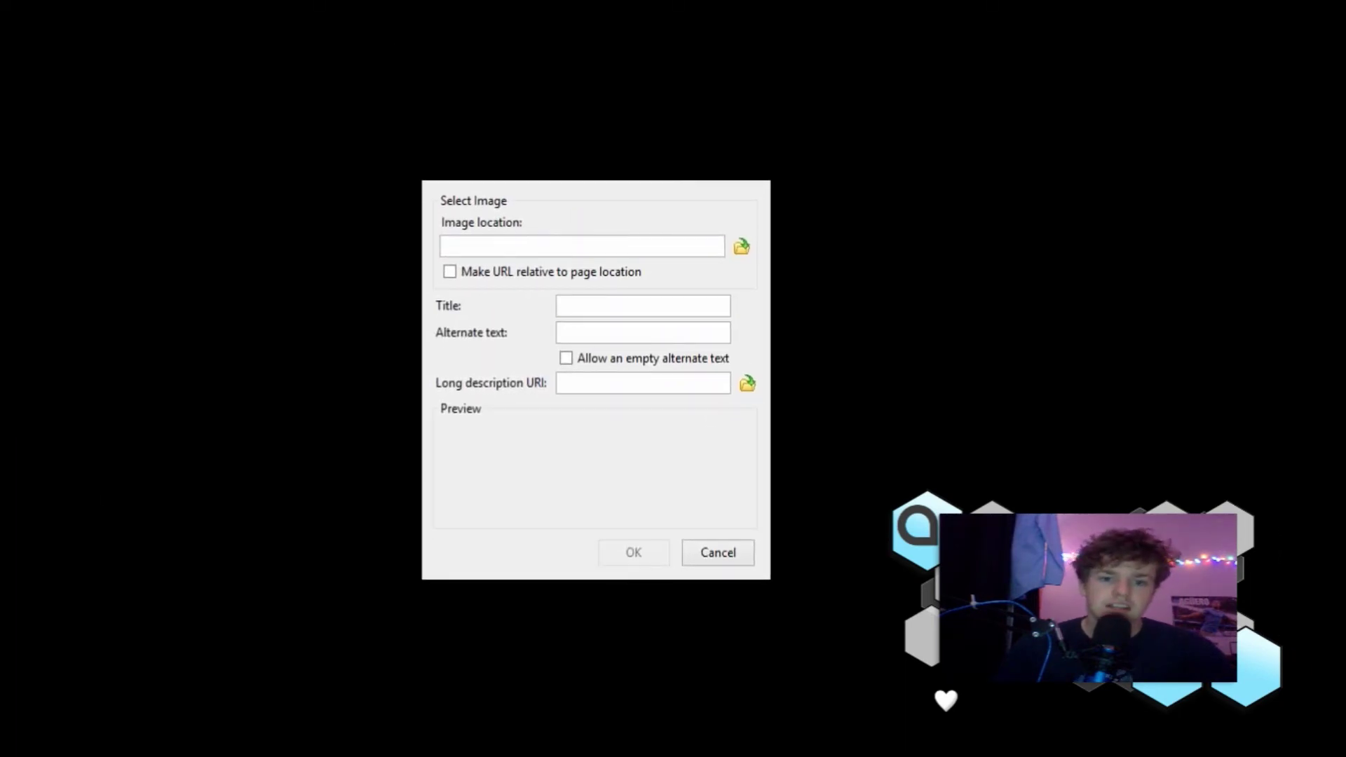
# Step: Browse to the images folder and choose the logo file as the image location
pyautogui.click(527, 246)
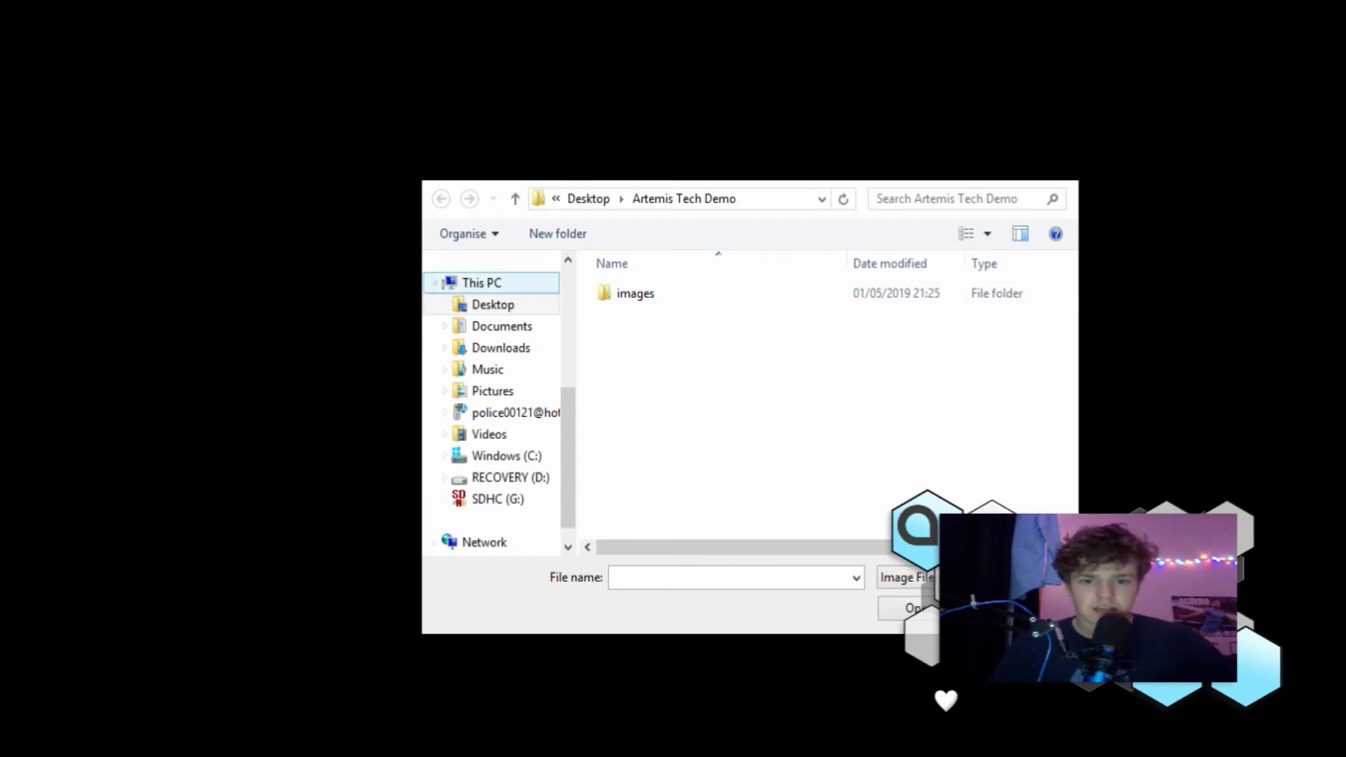
pyautogui.doubleClick(705, 295)
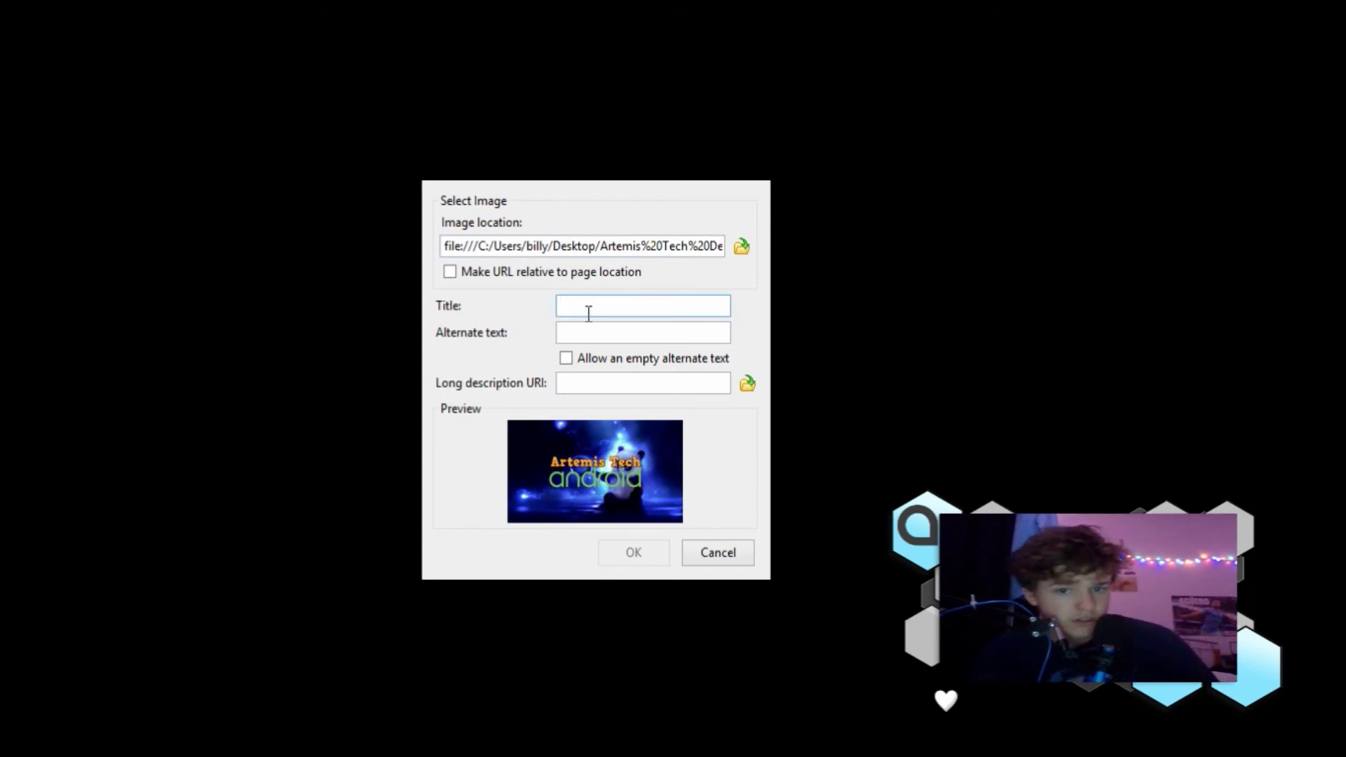
pyautogui.write('A')
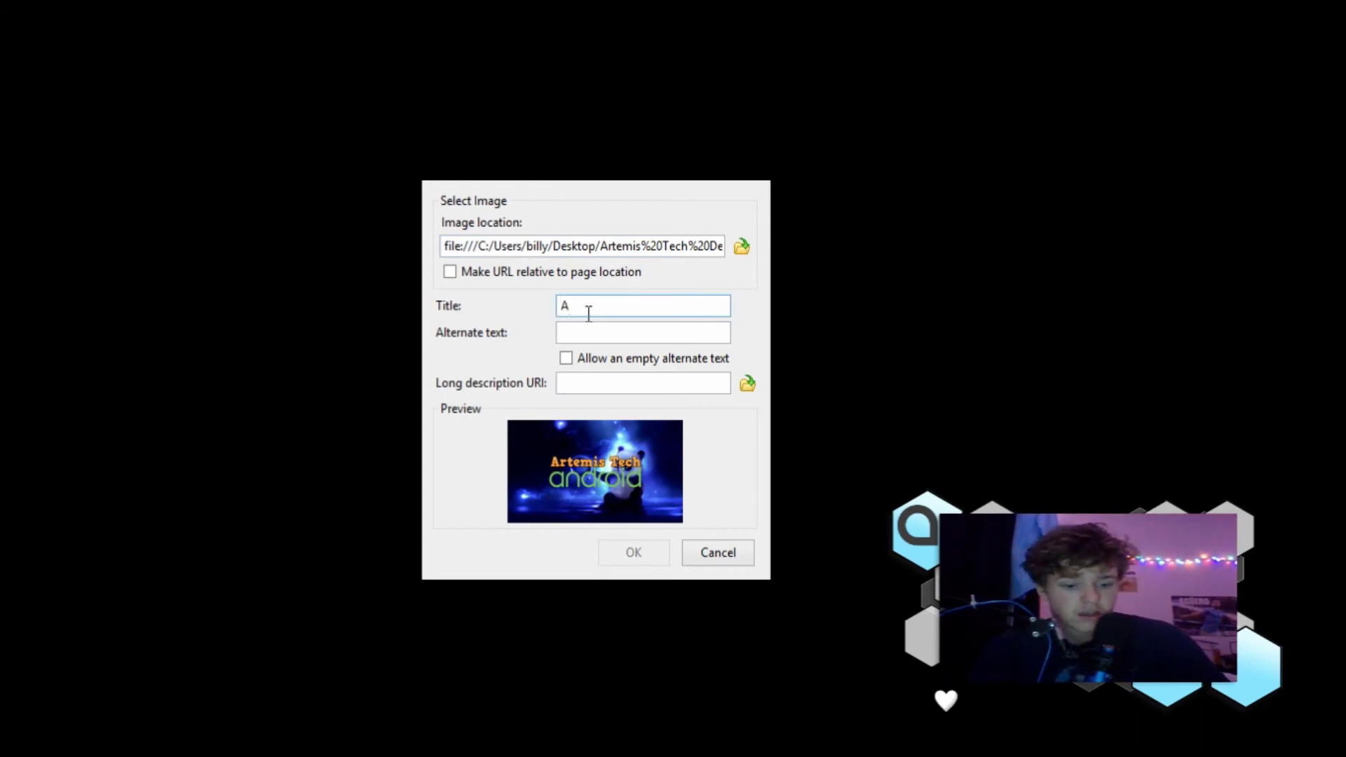
# Step: Correct the title to 'logo 1', move to alternate text, and insert the logo image
pyautogui.press('BackSpace')
pyautogui.write('logo')
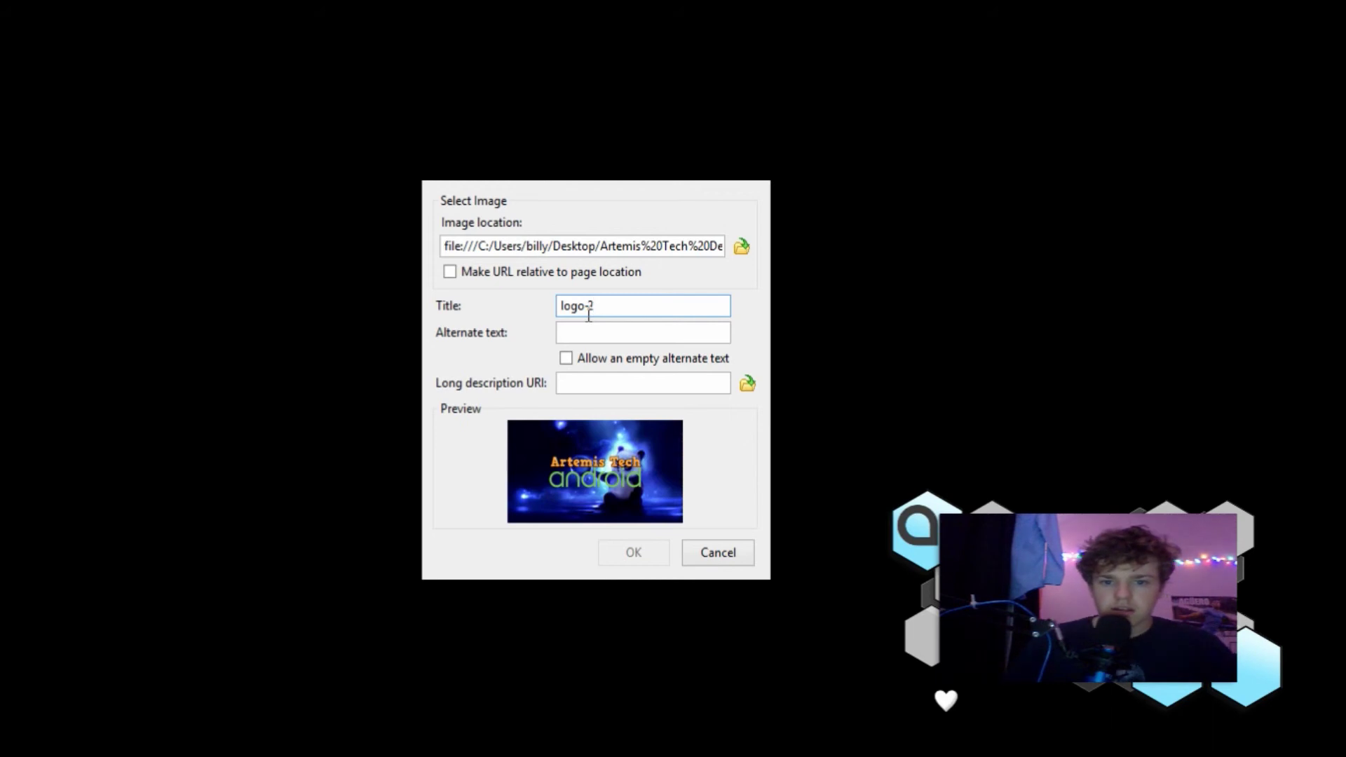
pyautogui.write(' 2')
pyautogui.press('BackSpace')
pyautogui.write('1')
pyautogui.press('Tab')
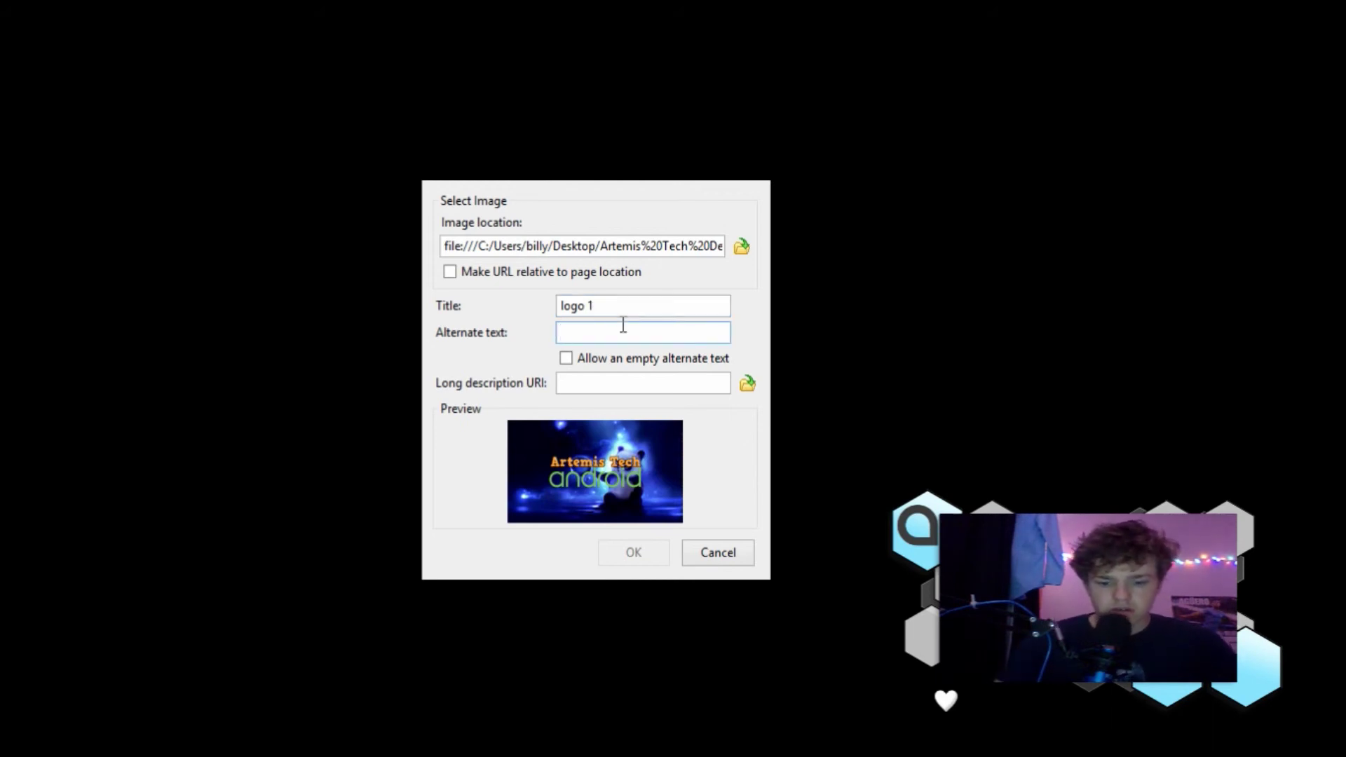
pyautogui.write('.jpeg')
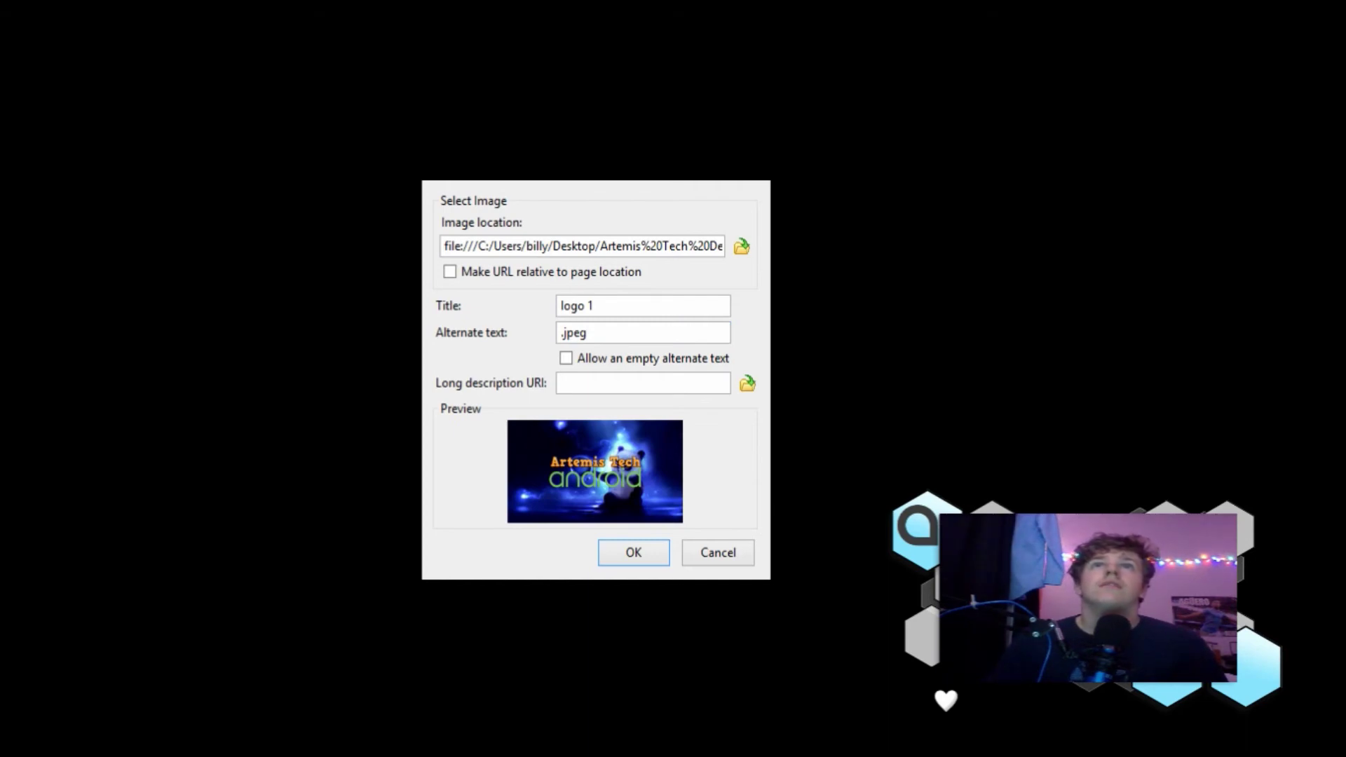
pyautogui.press('Return')
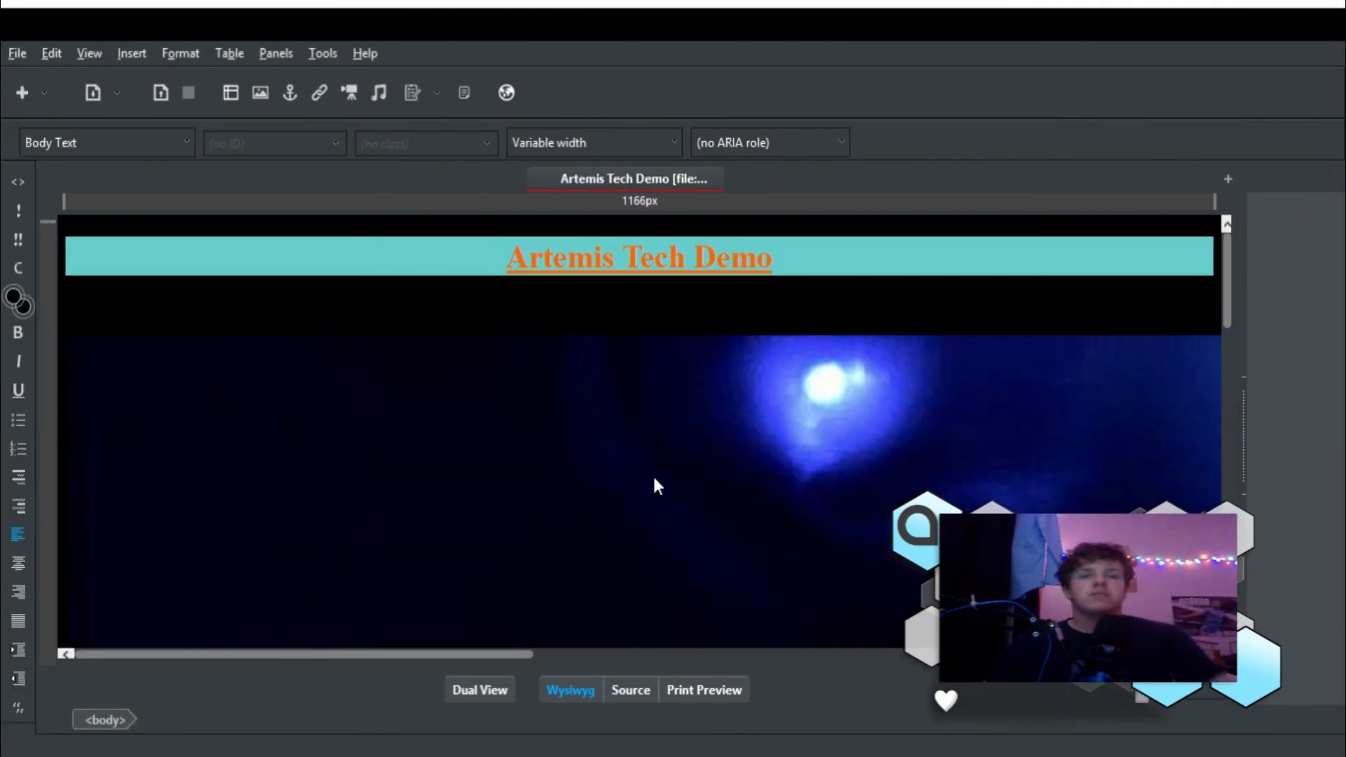
# Step: Drag the logo's resize handle down to 180 by 101 pixels
pyautogui.click(55, 338)
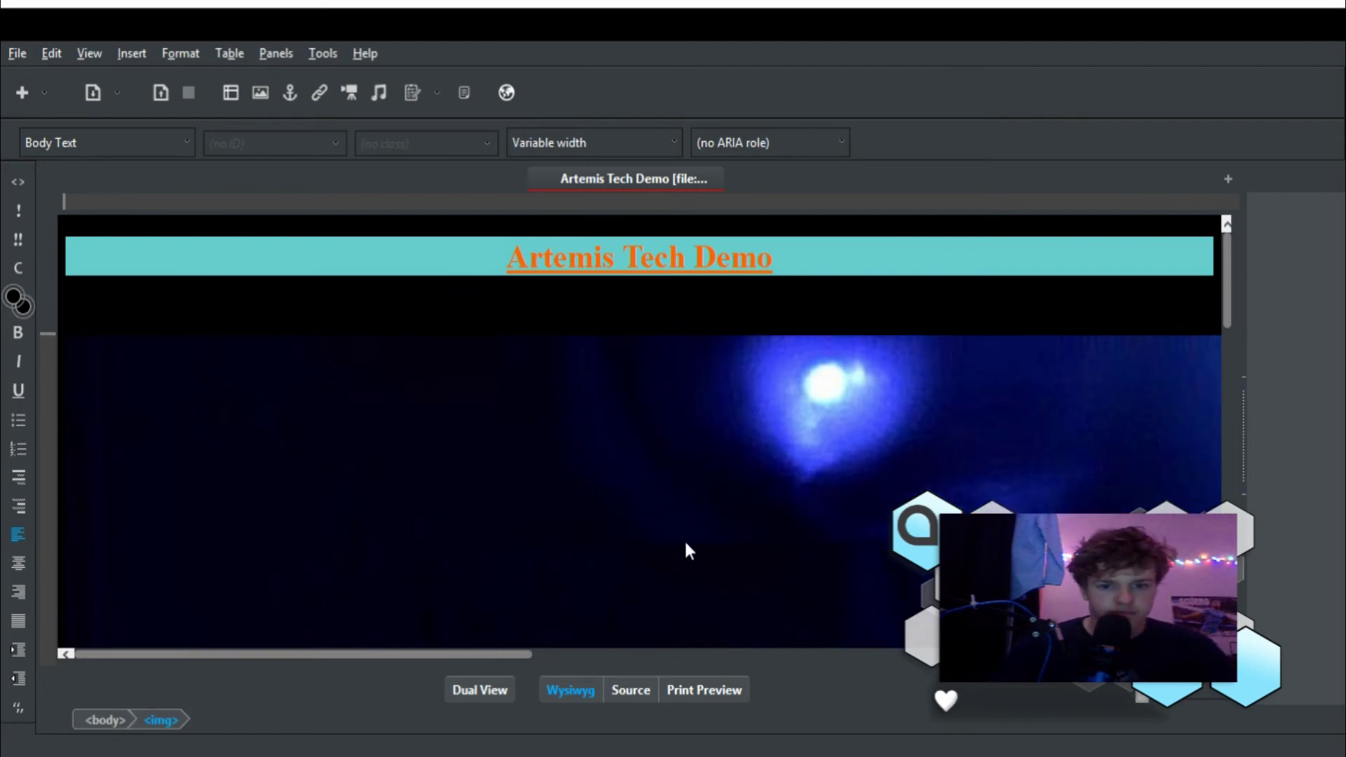
pyautogui.scroll(-3, 684, 540)
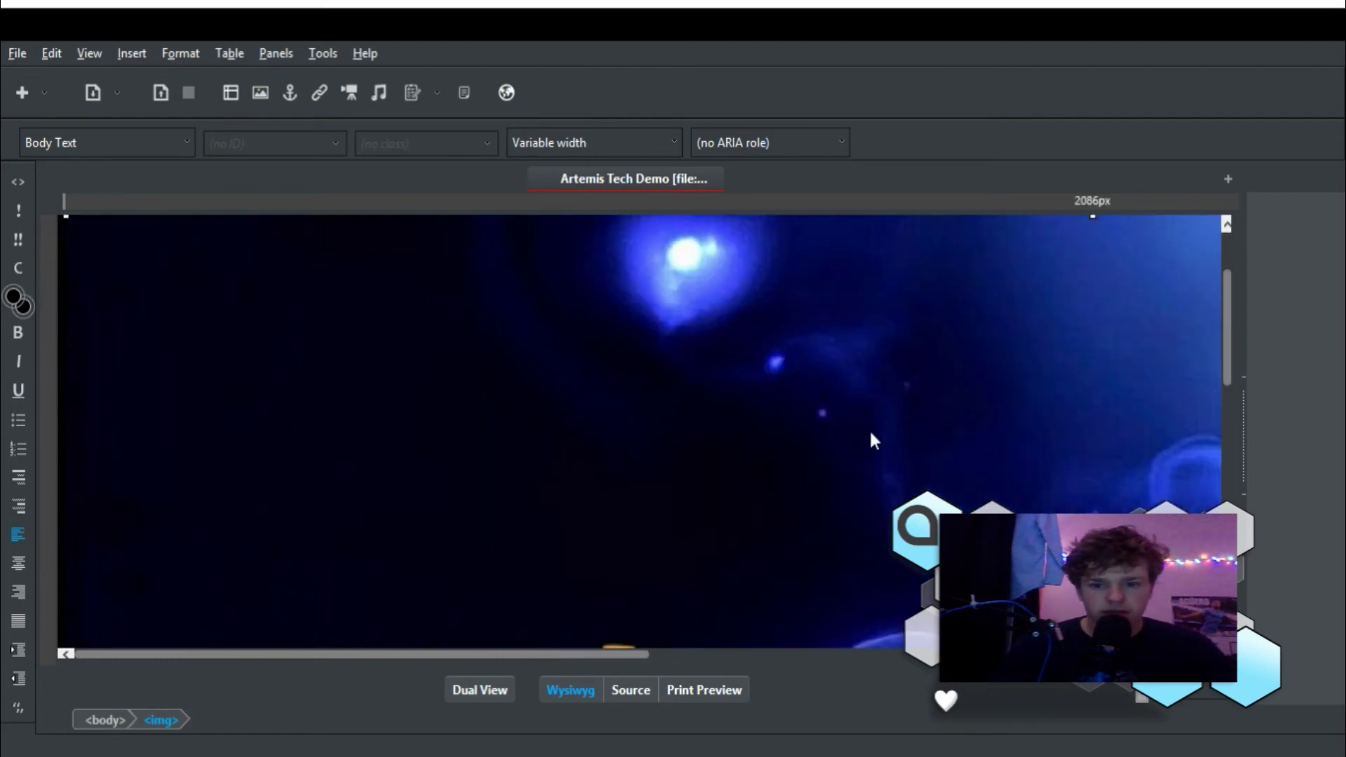
pyautogui.scroll(-5, 870, 428)
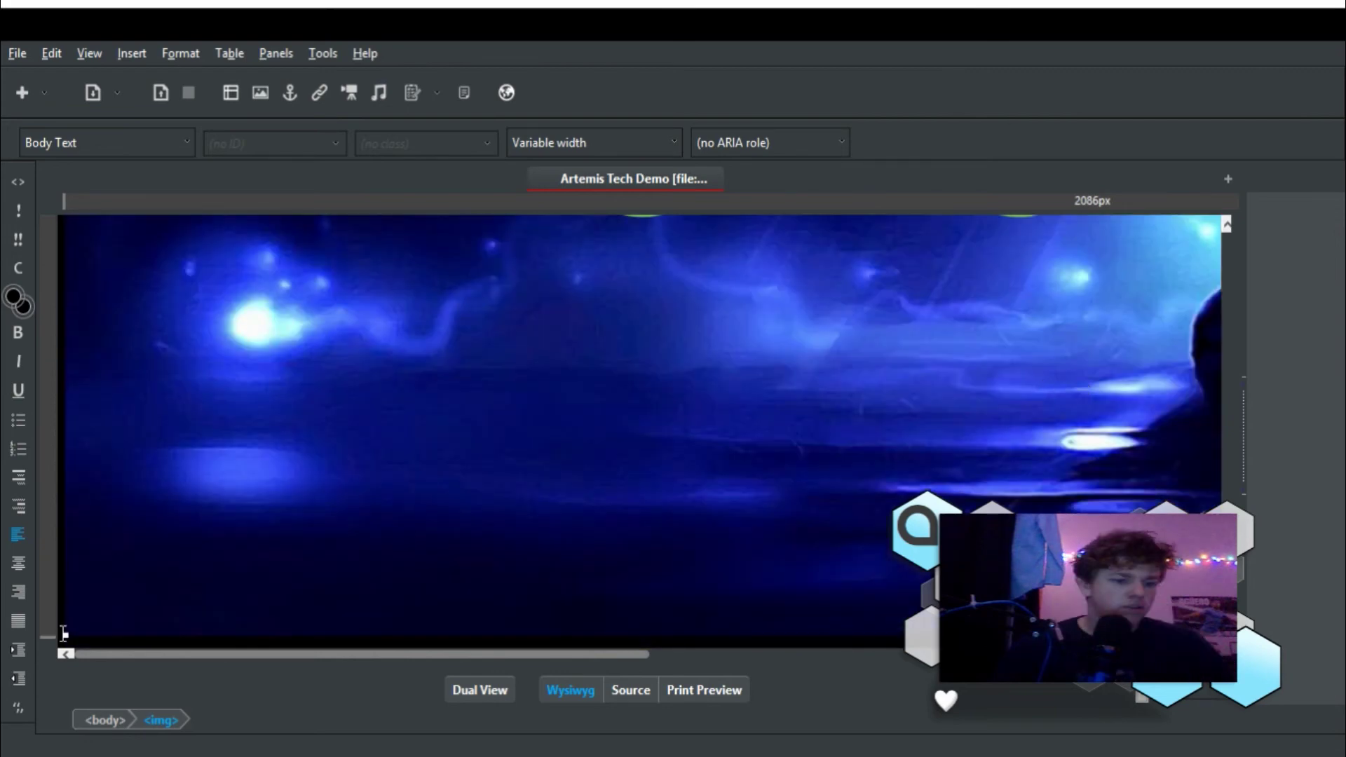
pyautogui.moveTo(63, 633)
pyautogui.mouseDown()
pyautogui.moveTo(173, 600)
pyautogui.moveTo(119, 368)
pyautogui.mouseUp()
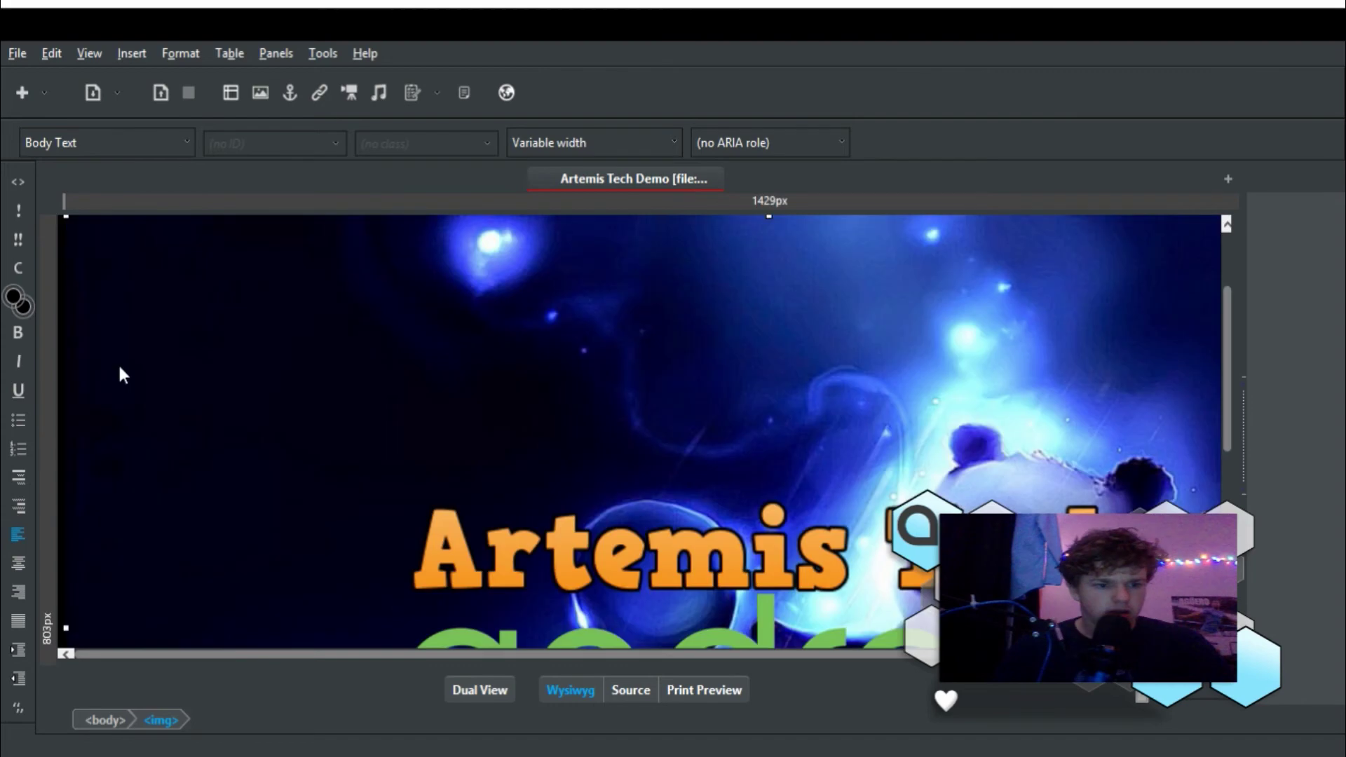
pyautogui.scroll(-5, 120, 373)
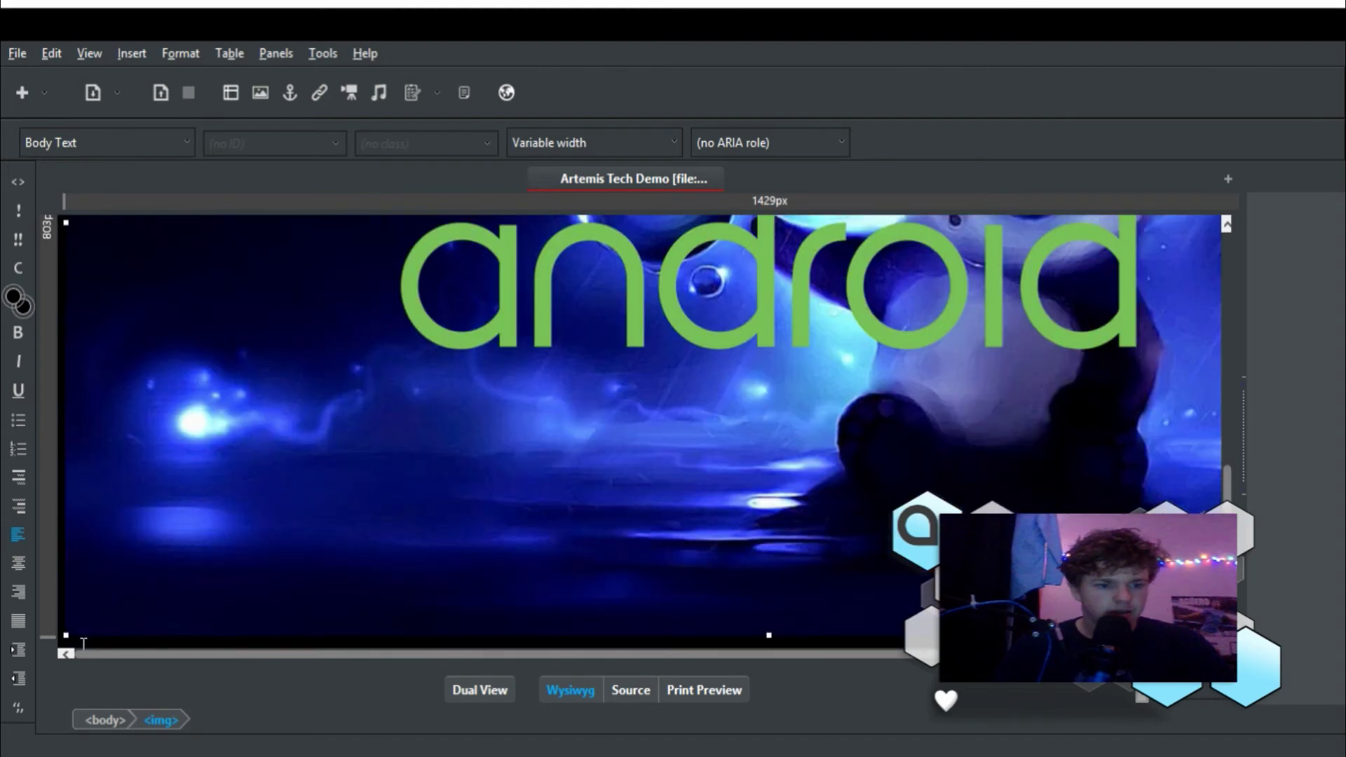
pyautogui.moveTo(83, 644); pyautogui.dragTo(744, 632)
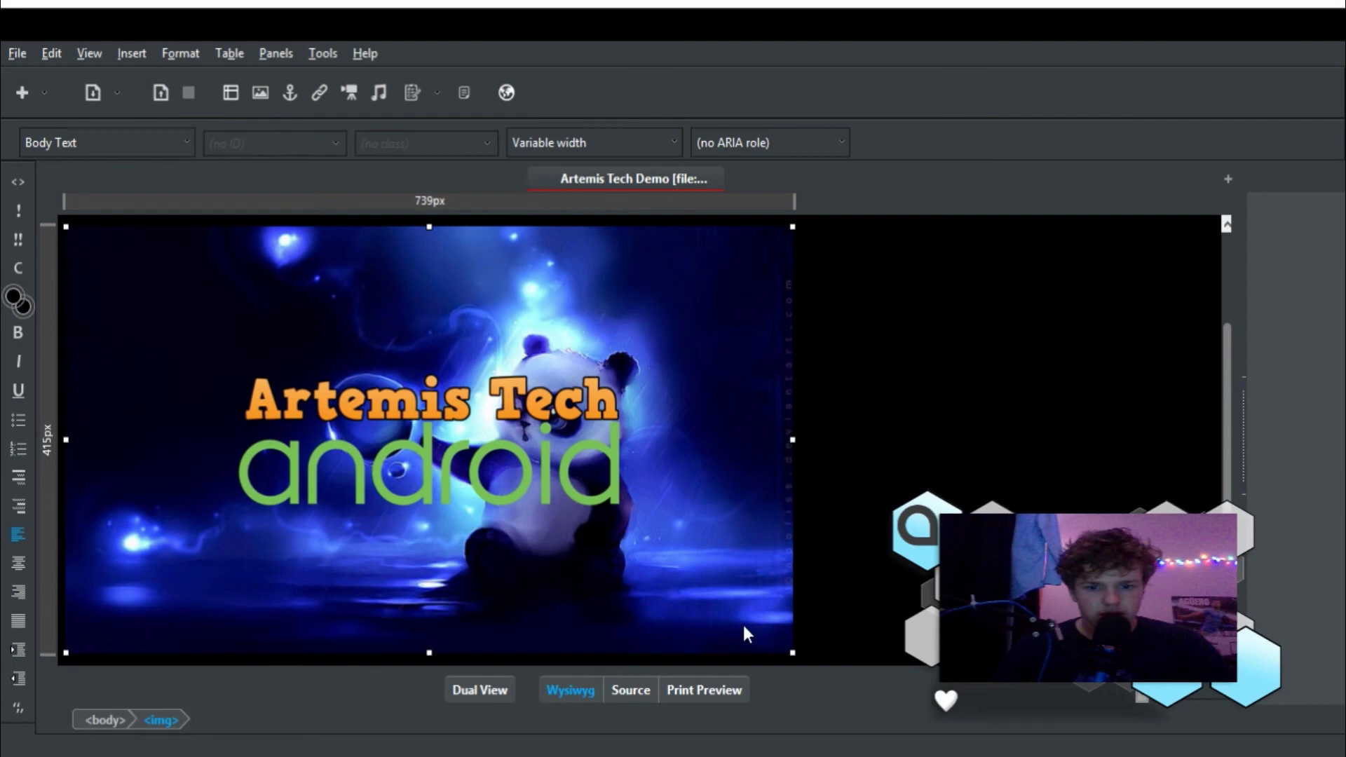
pyautogui.moveTo(744, 631); pyautogui.dragTo(124, 301)
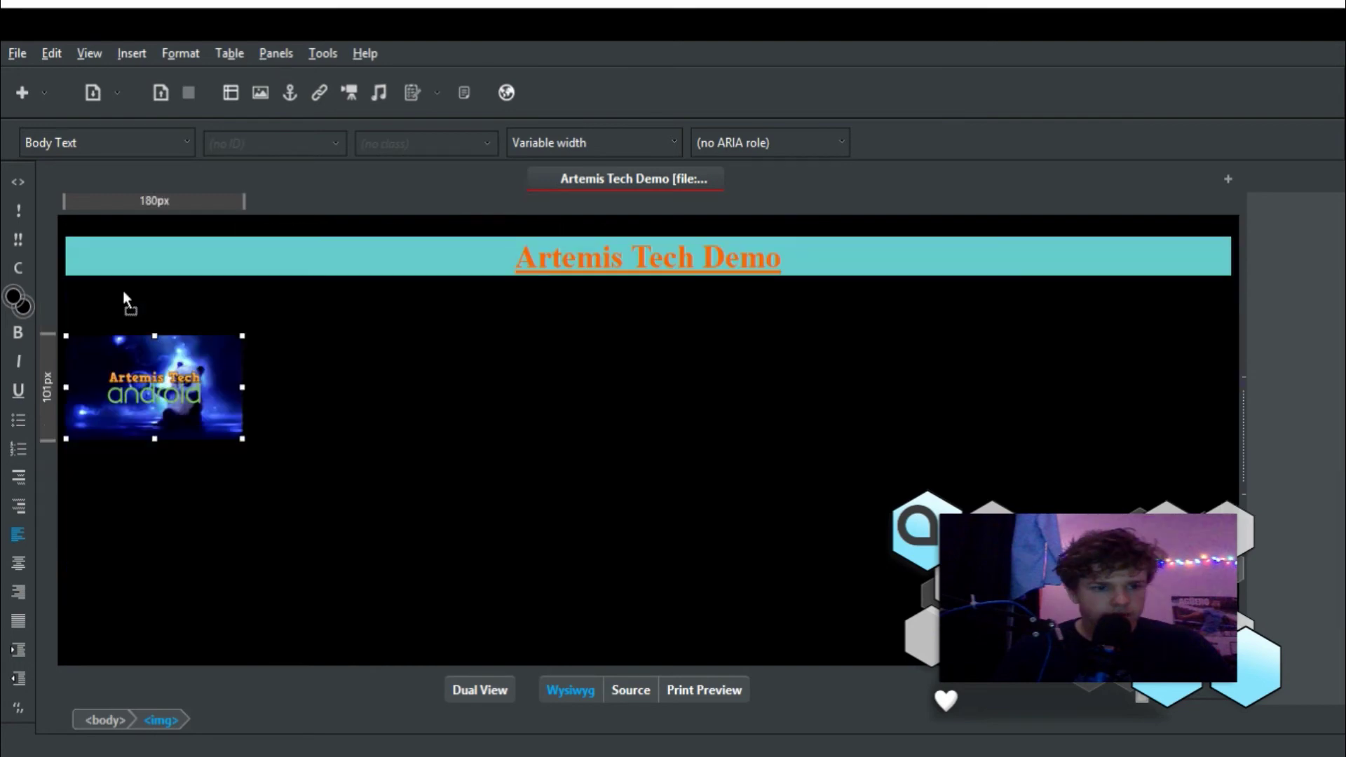
# Step: Drag the logo up through the paragraph into the heading banner, left of the title
pyautogui.moveTo(124, 300); pyautogui.dragTo(156, 274)
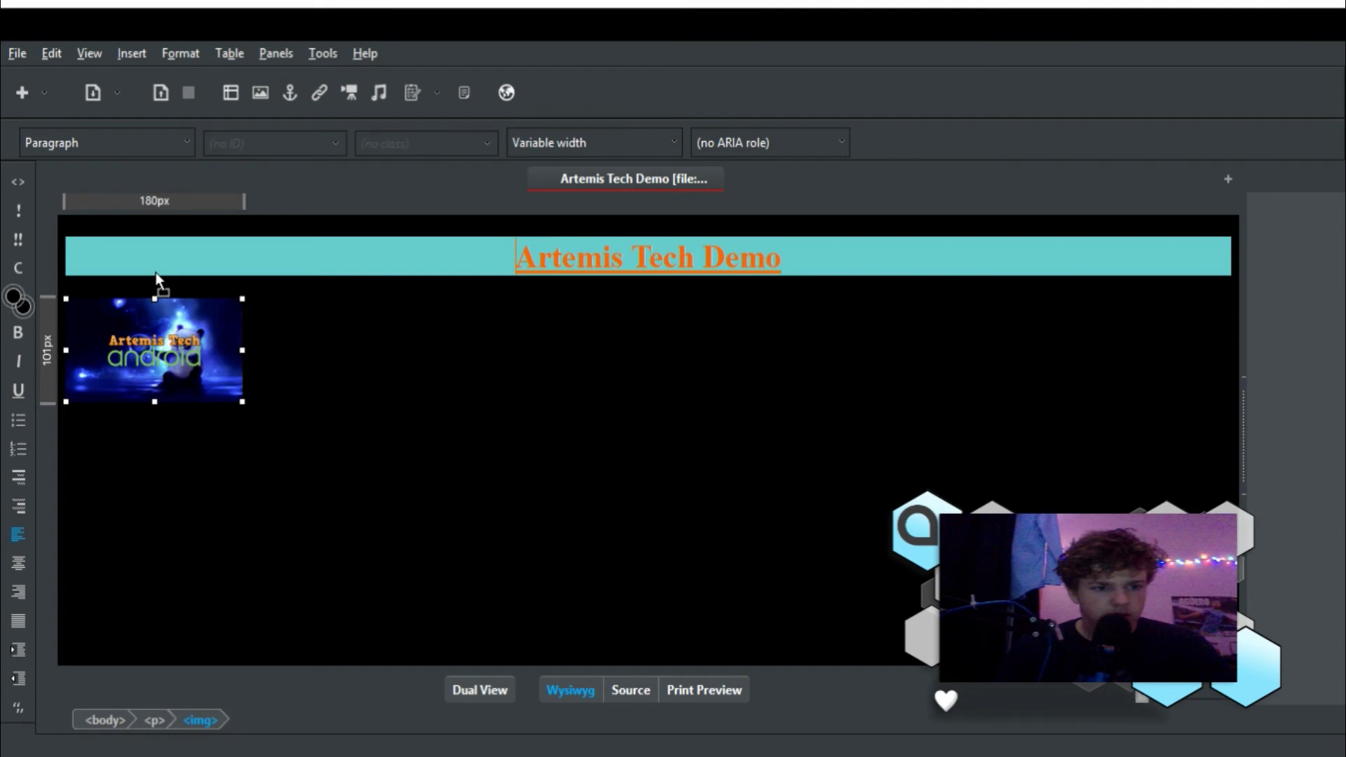
pyautogui.moveTo(156, 277); pyautogui.dragTo(215, 308)
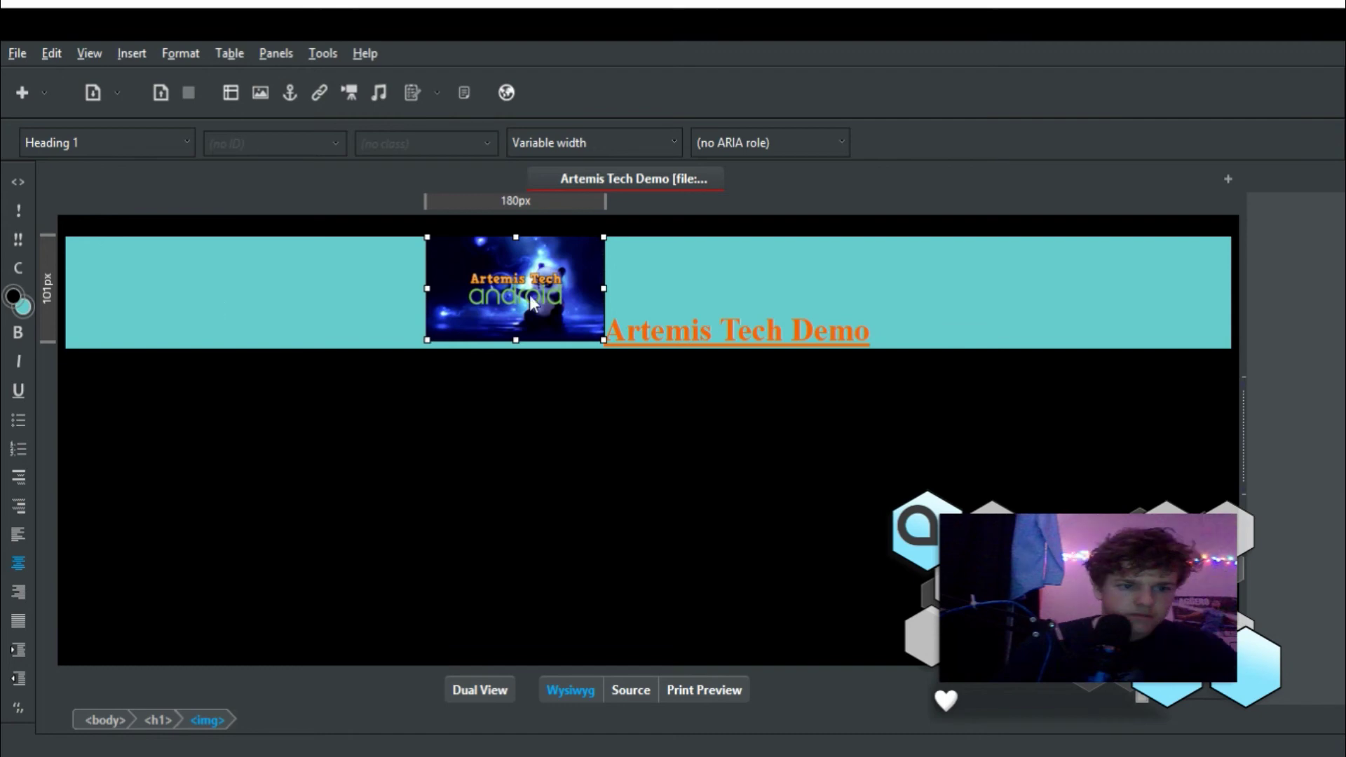
# Step: Left-align the heading banner contents and place the caret at the heading's start
pyautogui.click(22, 537)
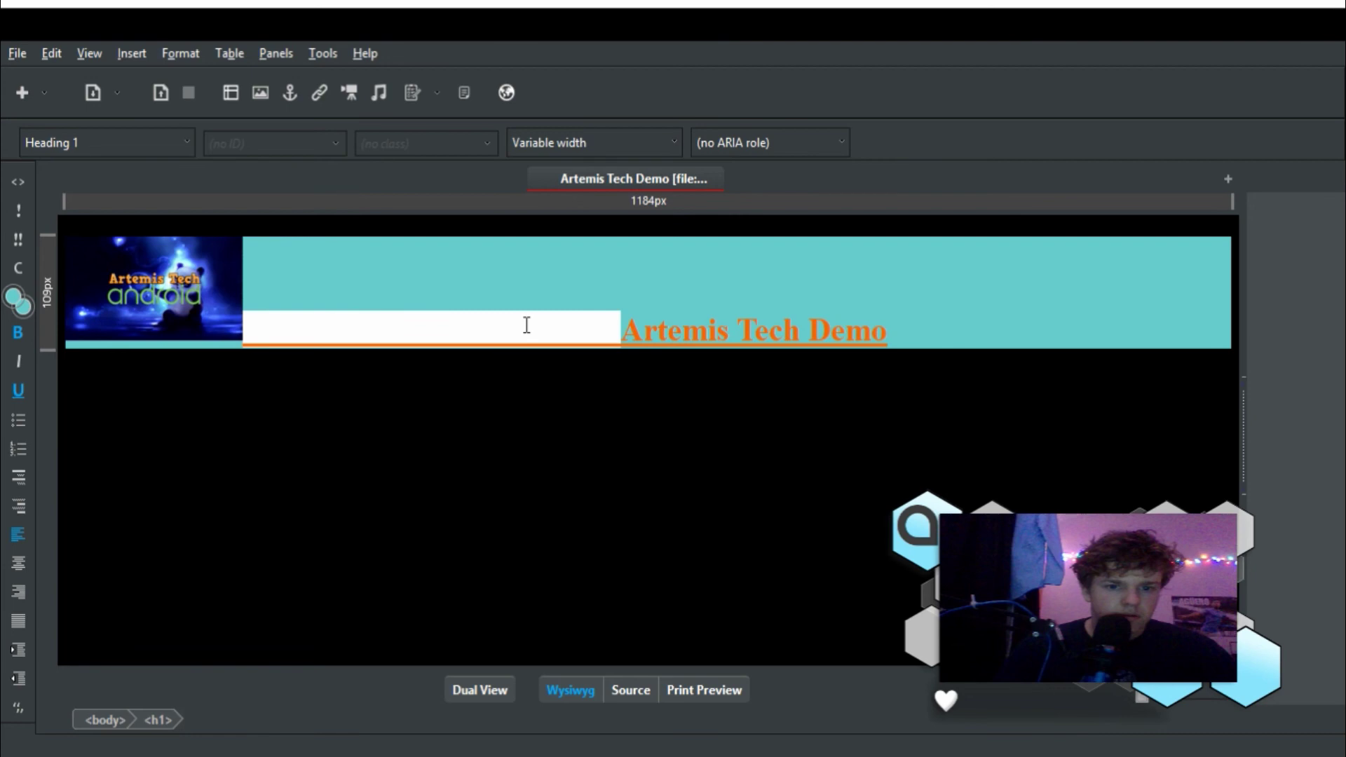
pyautogui.click(623, 339)
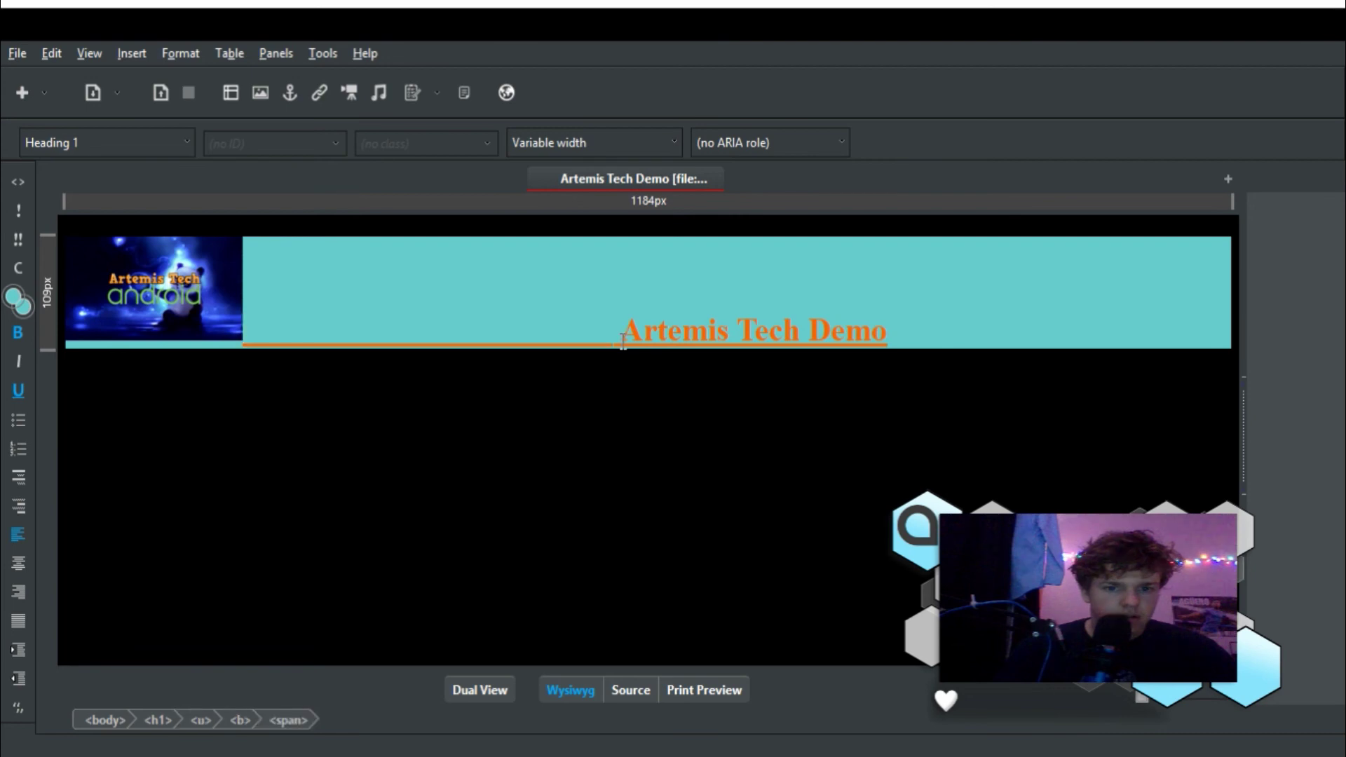
pyautogui.click(269, 364)
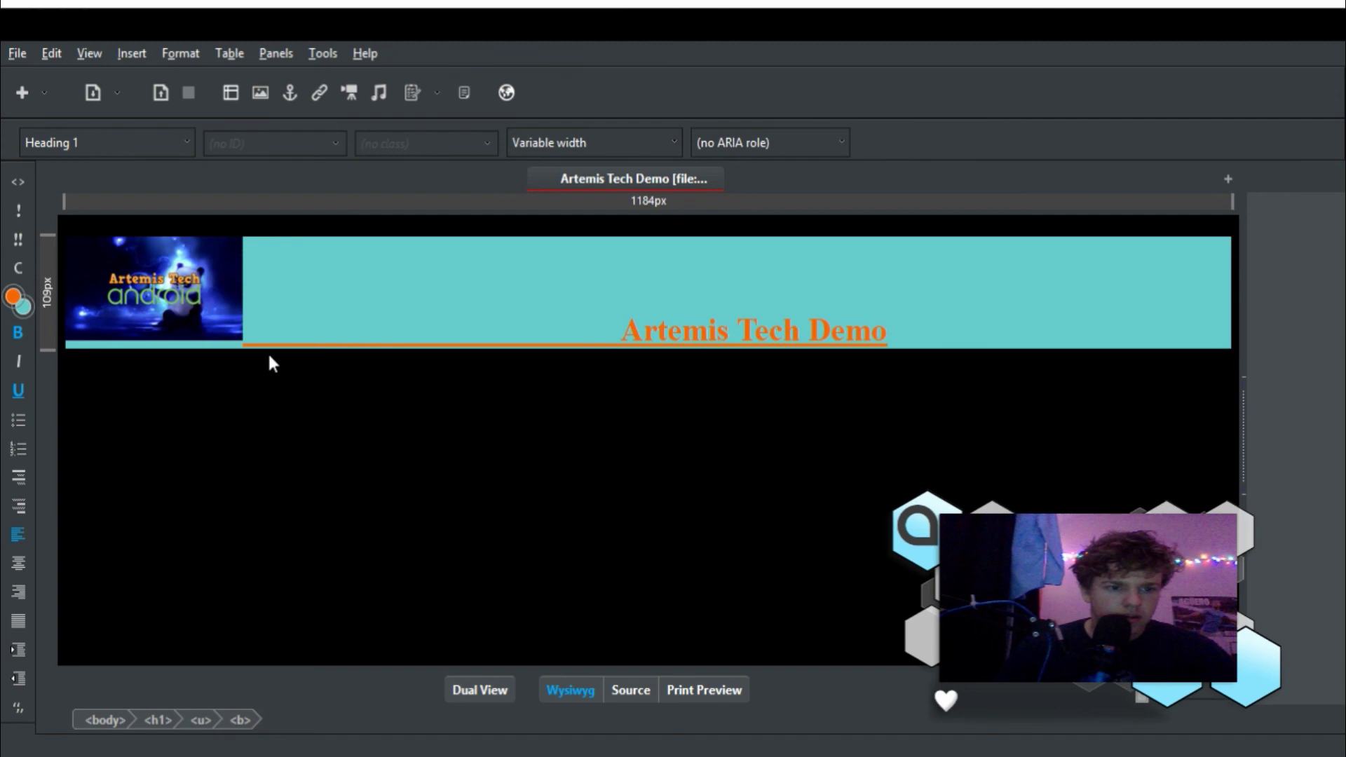
pyautogui.click(581, 382)
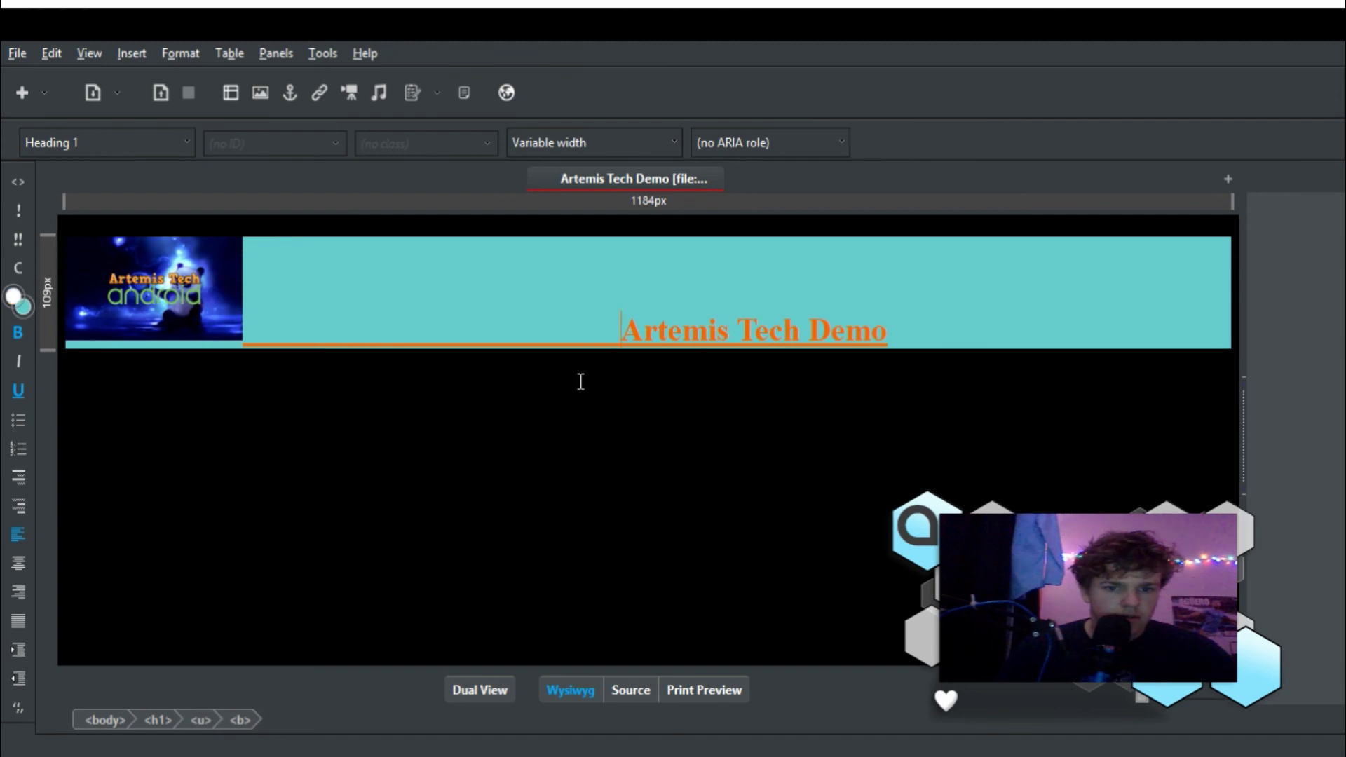
# Step: Try deleting the blank space before the title, then undo to restore the logo
pyautogui.moveTo(581, 381); pyautogui.dragTo(242, 337)
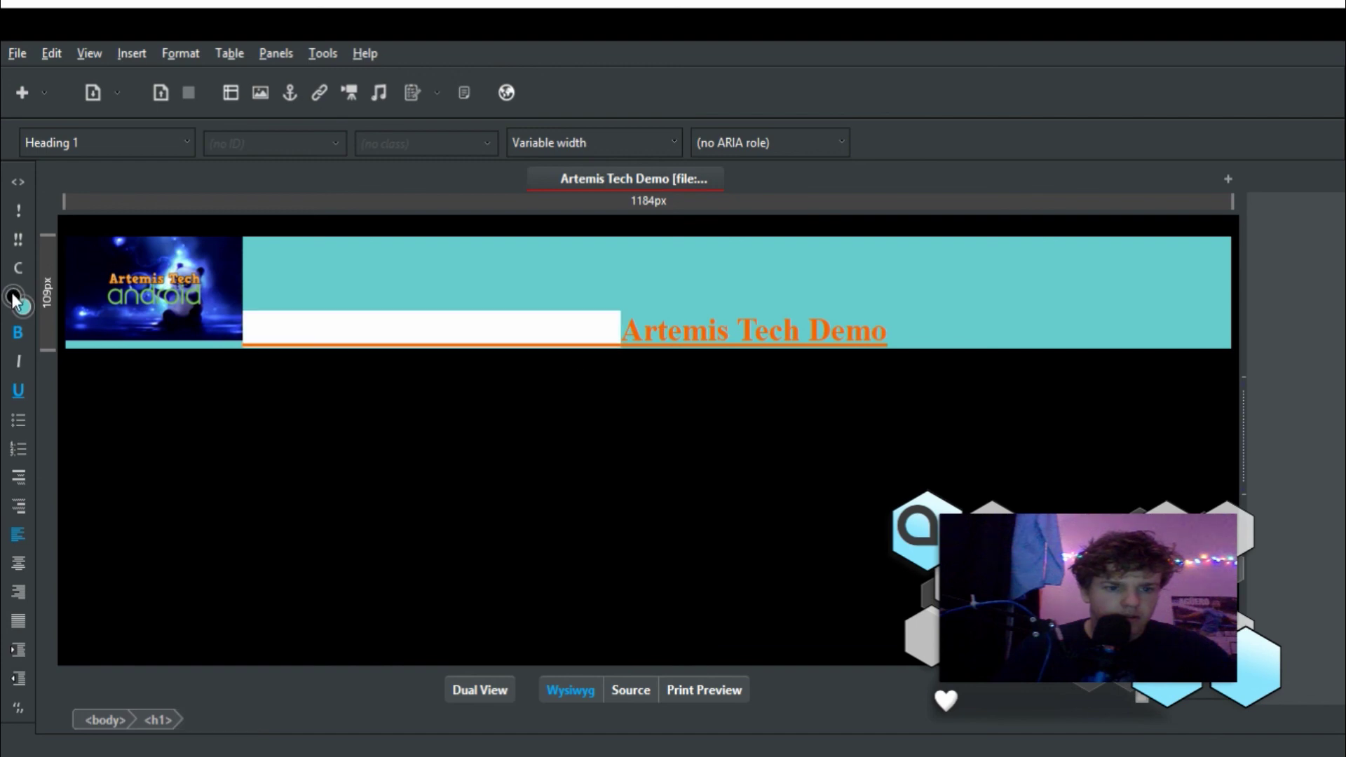
pyautogui.click(15, 300)
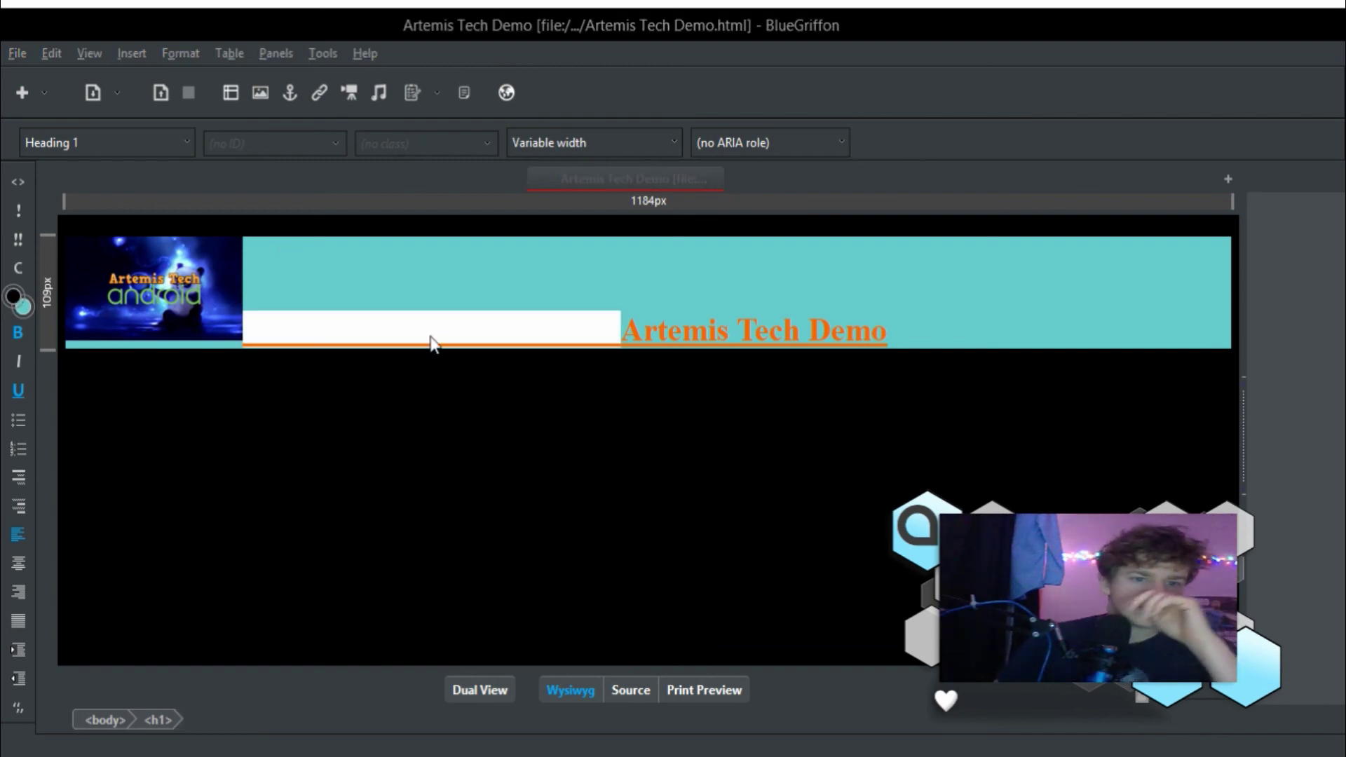
pyautogui.click(617, 337)
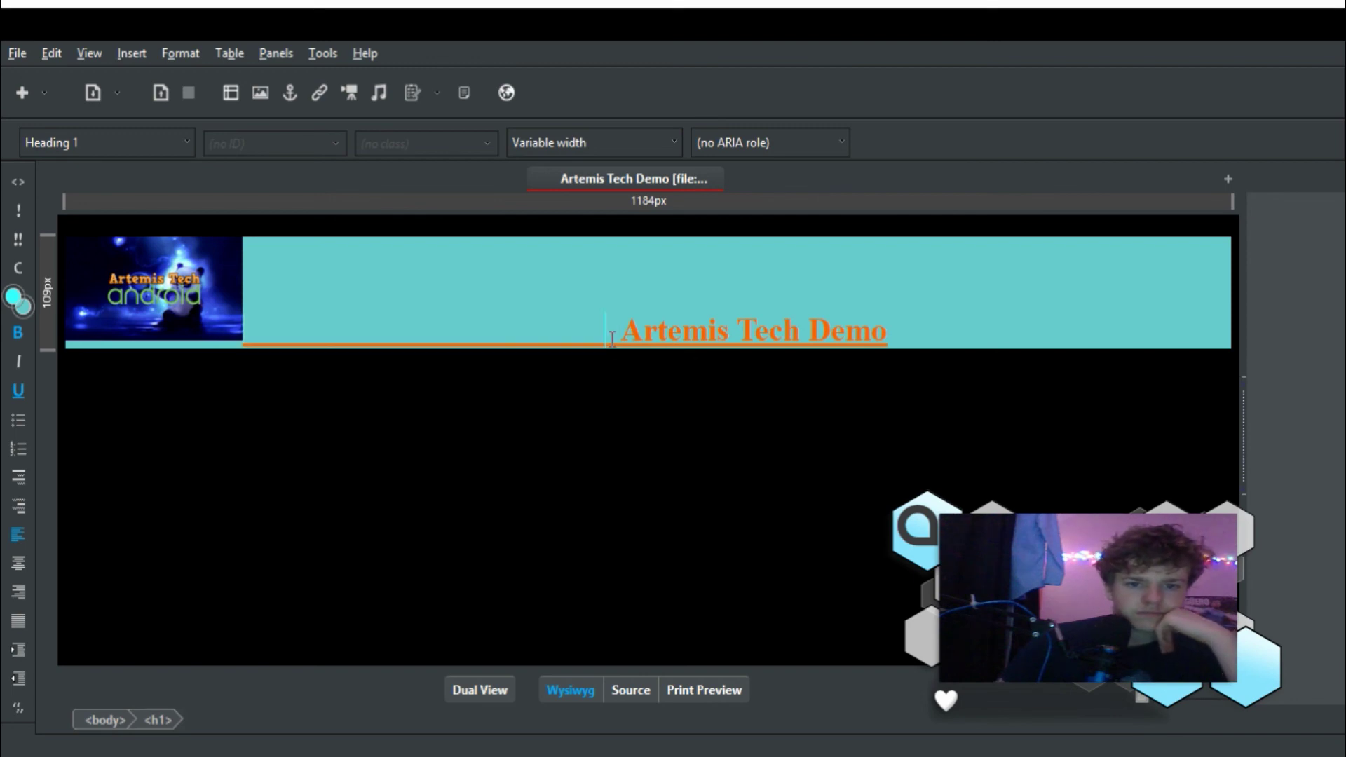
pyautogui.click(636, 332)
pyautogui.press('Left')
pyautogui.press('BackSpace')
pyautogui.press('BackSpace')
pyautogui.press('BackSpace')
pyautogui.press('BackSpace')
pyautogui.press('BackSpace')
pyautogui.press('BackSpace')
pyautogui.press('BackSpace')
pyautogui.press('BackSpace')
pyautogui.press('BackSpace')
pyautogui.press('BackSpace')
pyautogui.press('BackSpace')
pyautogui.press('BackSpace')
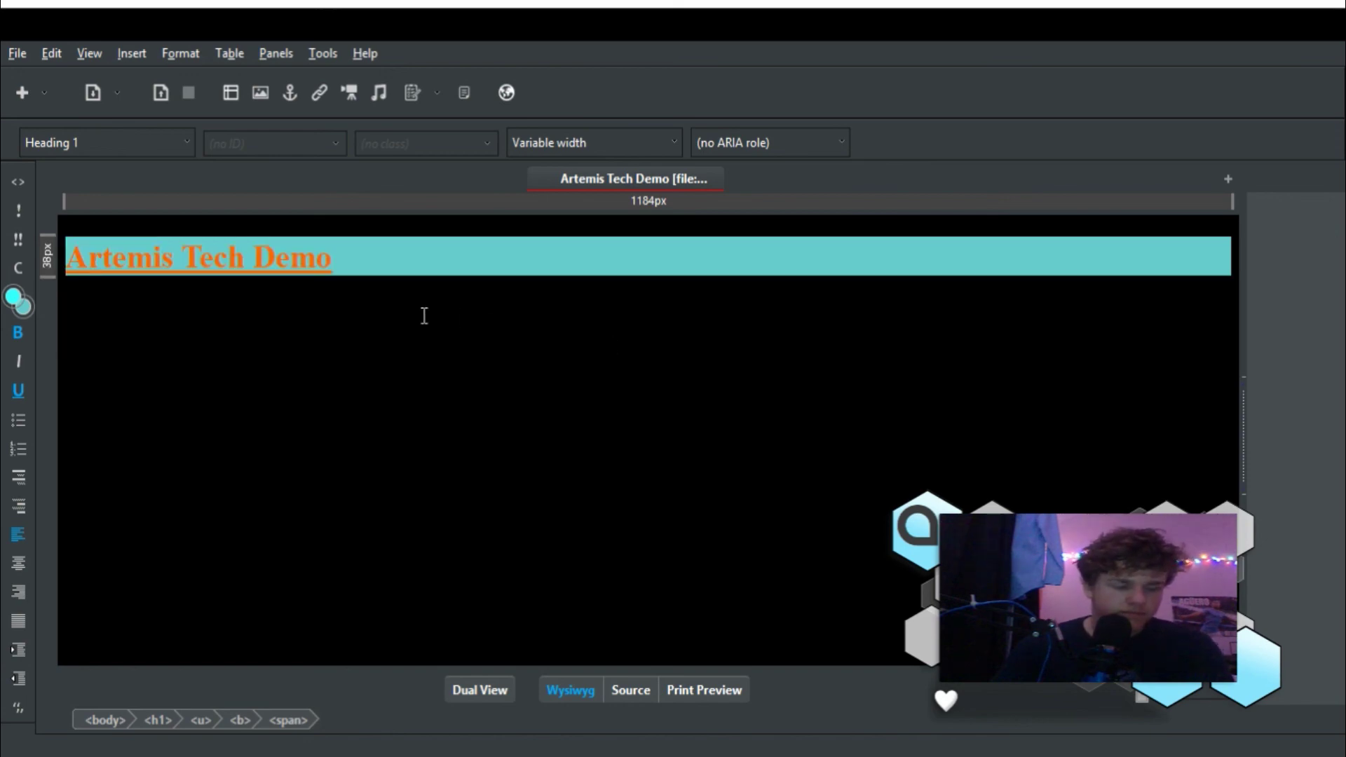
pyautogui.hotkey('ctrl', 'z')
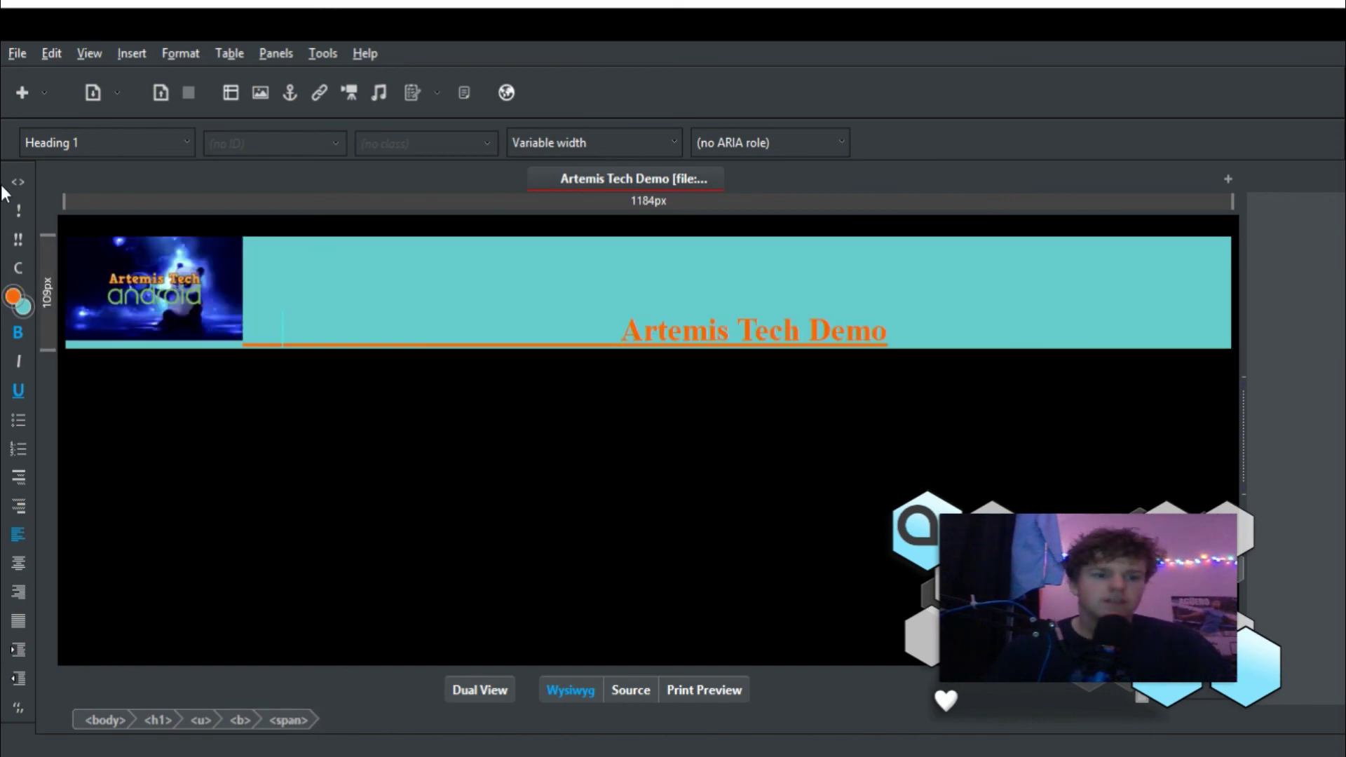
pyautogui.click(134, 308)
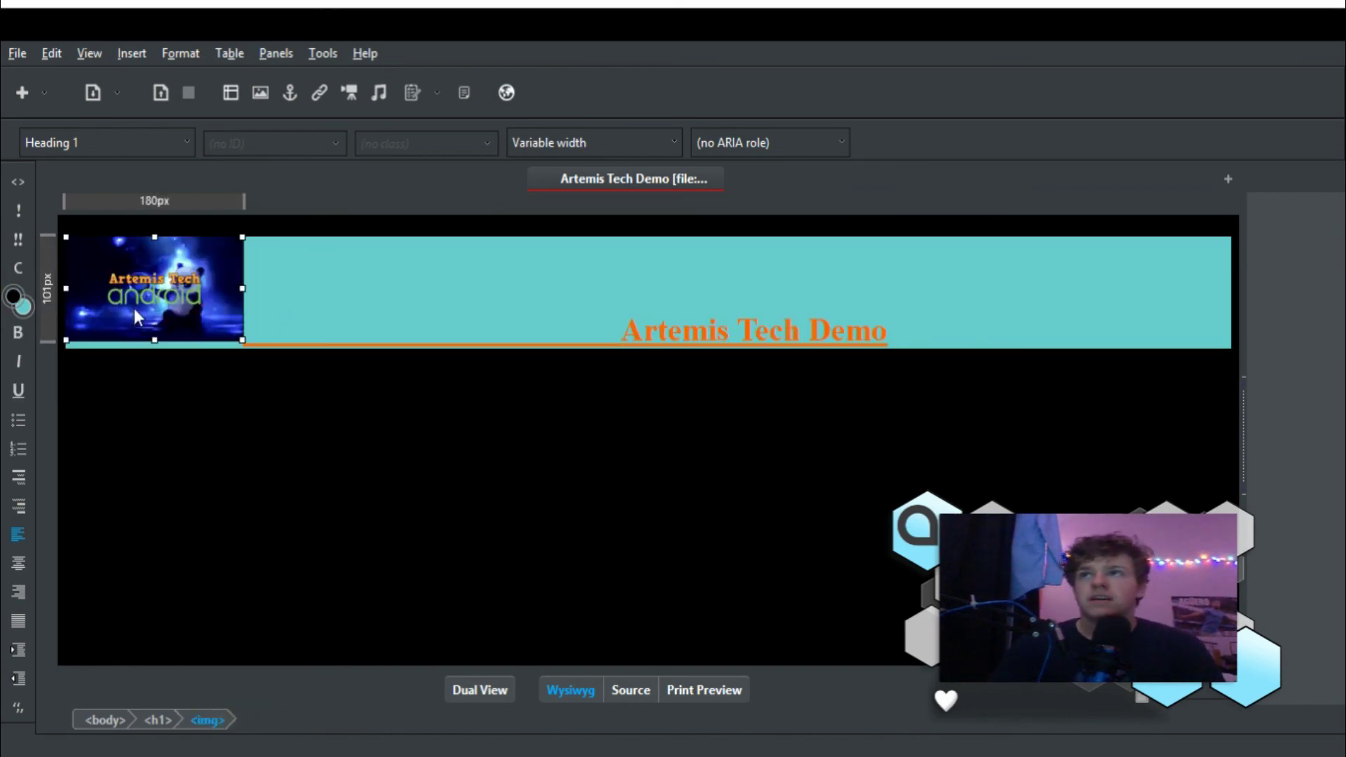